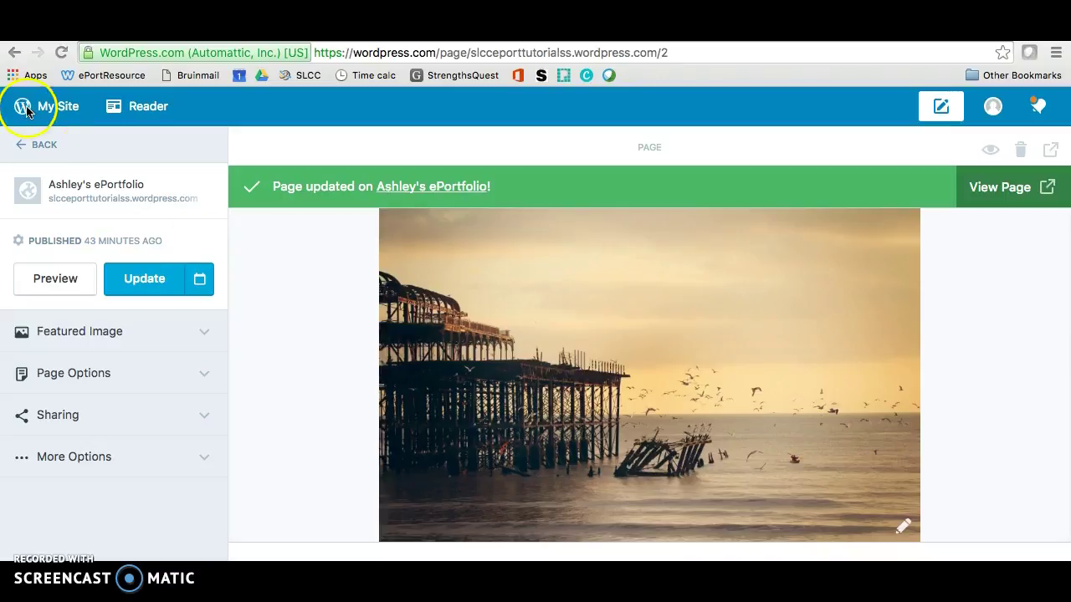
Update the currently open page so its unsaved changes are kept, cancelling the attempt to leave the editor
{"action": "left_click", "coordinate": [19, 153]}
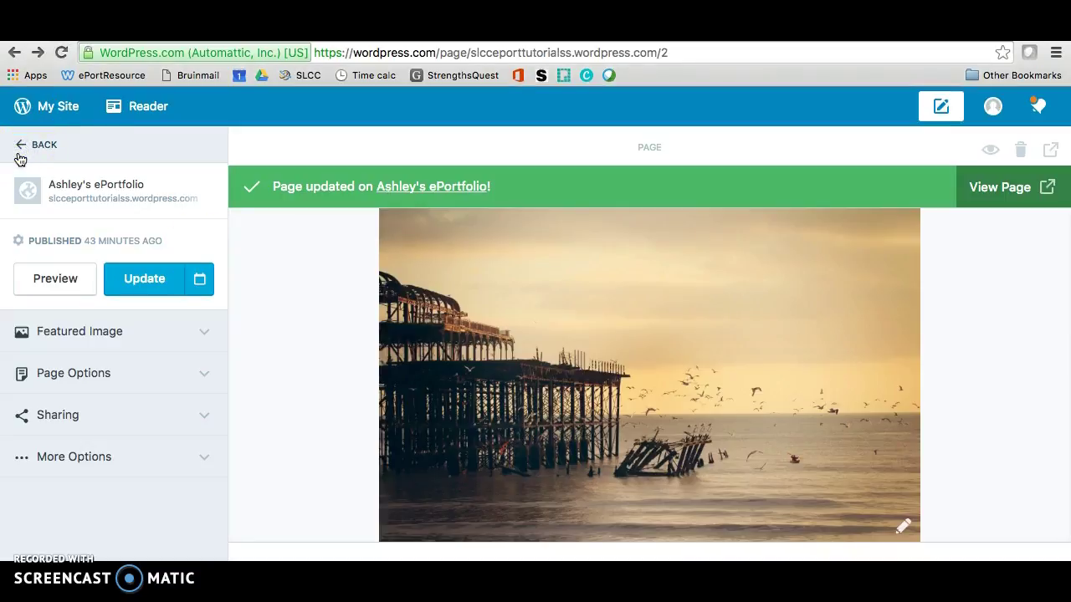
{"action": "left_click", "coordinate": [14, 145]}
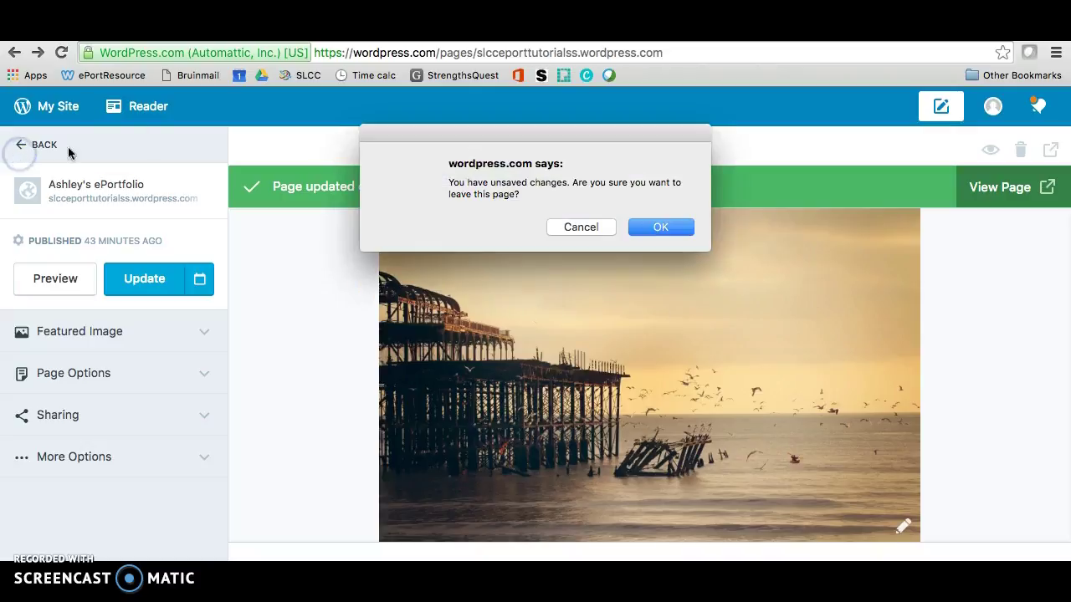
{"action": "left_click", "coordinate": [592, 227]}
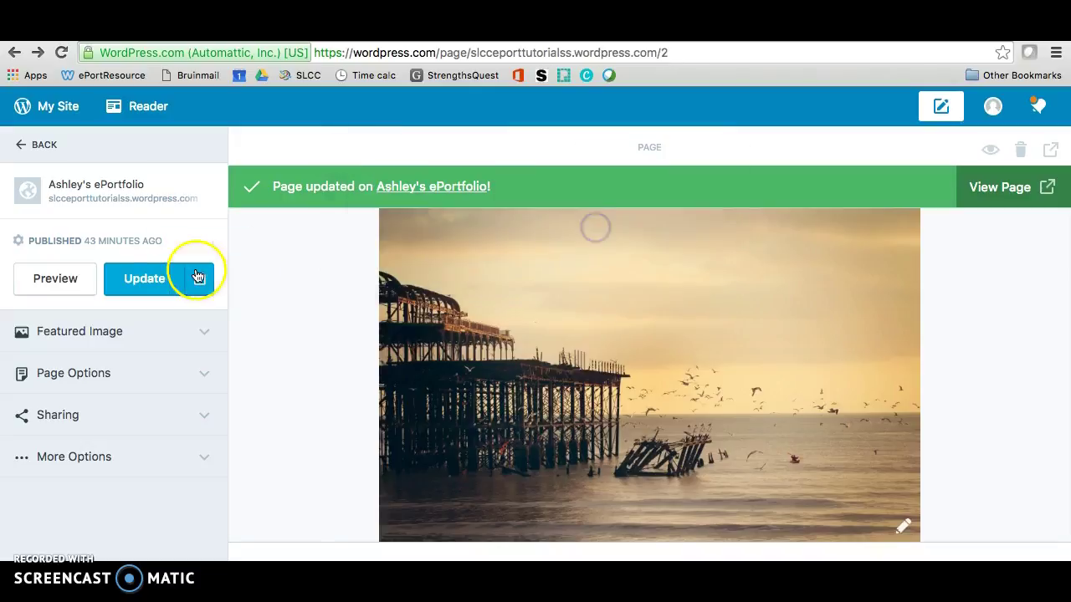
{"action": "left_click", "coordinate": [159, 279]}
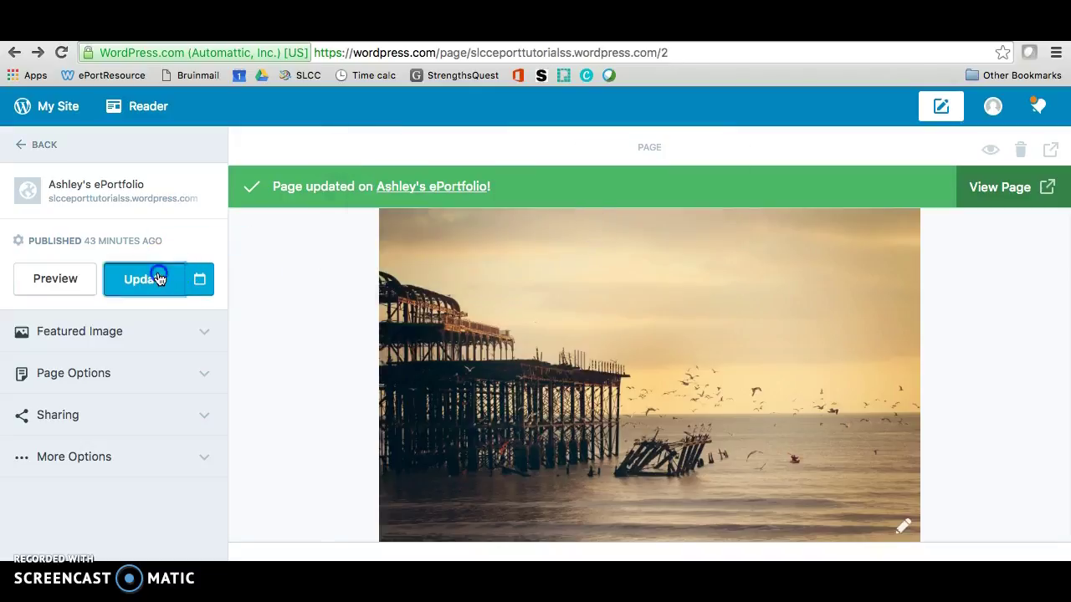
Leave the current page's editor and open the GOALS & OUTCOMES page for editing from the site's published pages
{"action": "left_click", "coordinate": [37, 148]}
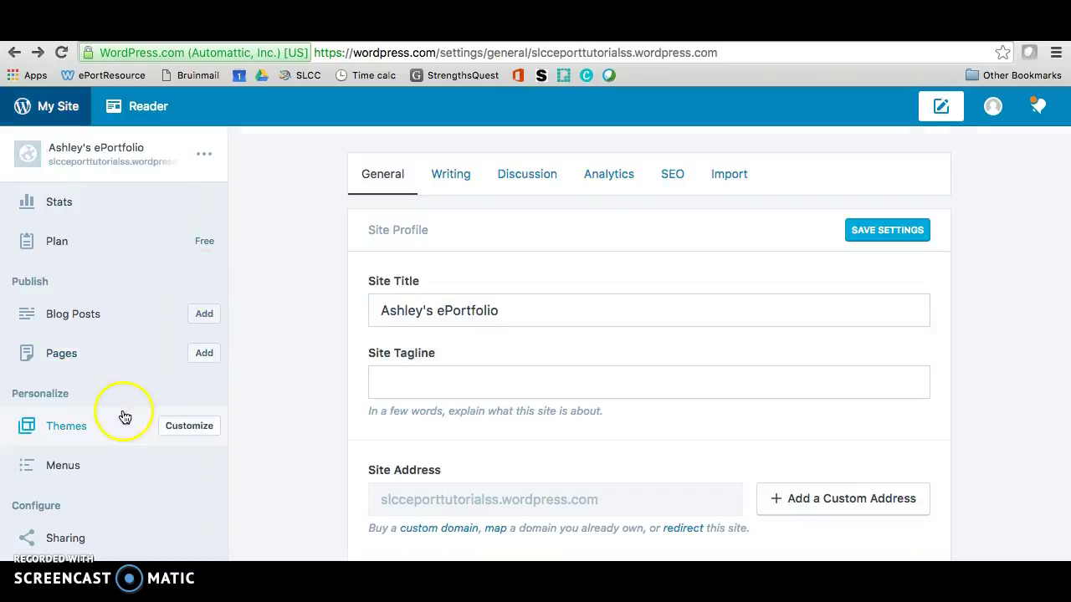
{"action": "left_click", "coordinate": [62, 355]}
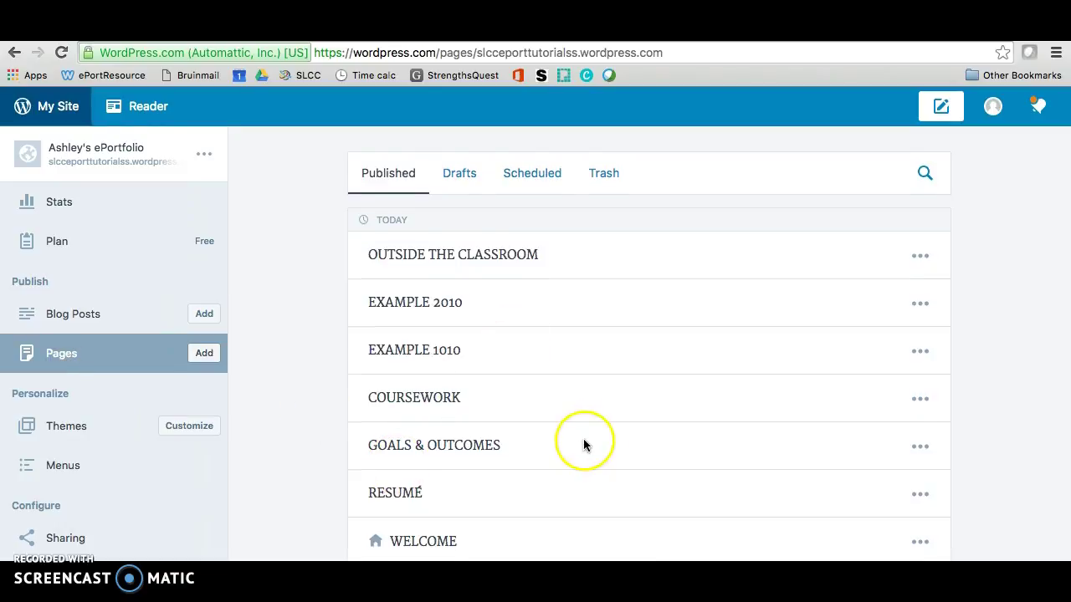
{"action": "left_click", "coordinate": [473, 424]}
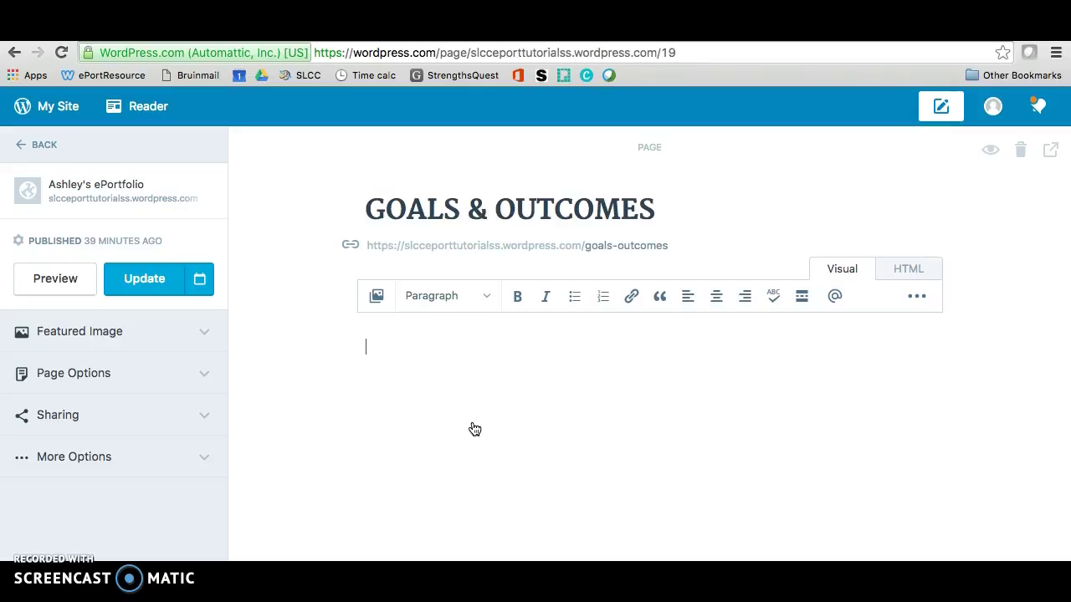
Enter the line "Short-term Goals" and start a numbered list below it with "financial goal: save $150/month"
{"action": "type", "text": "Short-term Goals"}
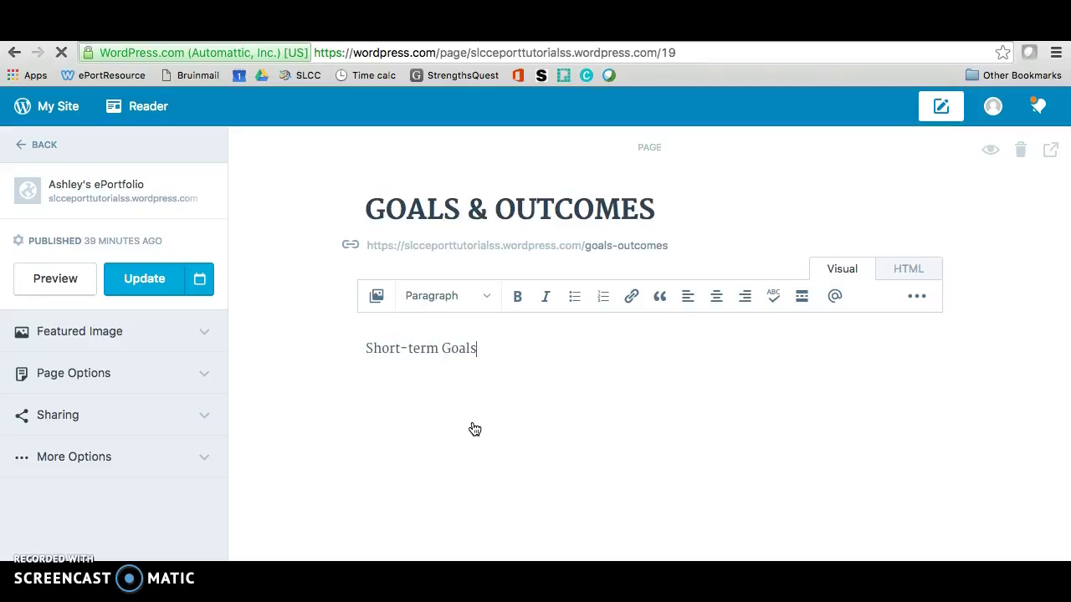
{"action": "left_click", "coordinate": [604, 298]}
{"action": "type", "text": "financial goal"}
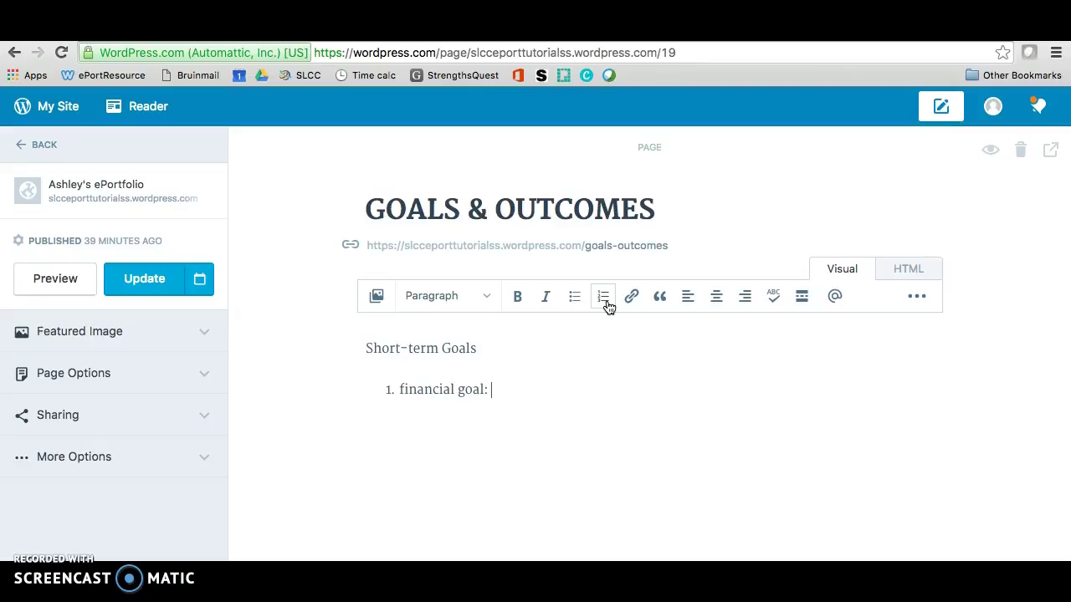
{"action": "type", "text": ": save"}
{"action": "type", "text": " %"}
{"action": "type", "text": "$"}
{"action": "type", "text": "150"}
{"action": "type", "text": "/month"}
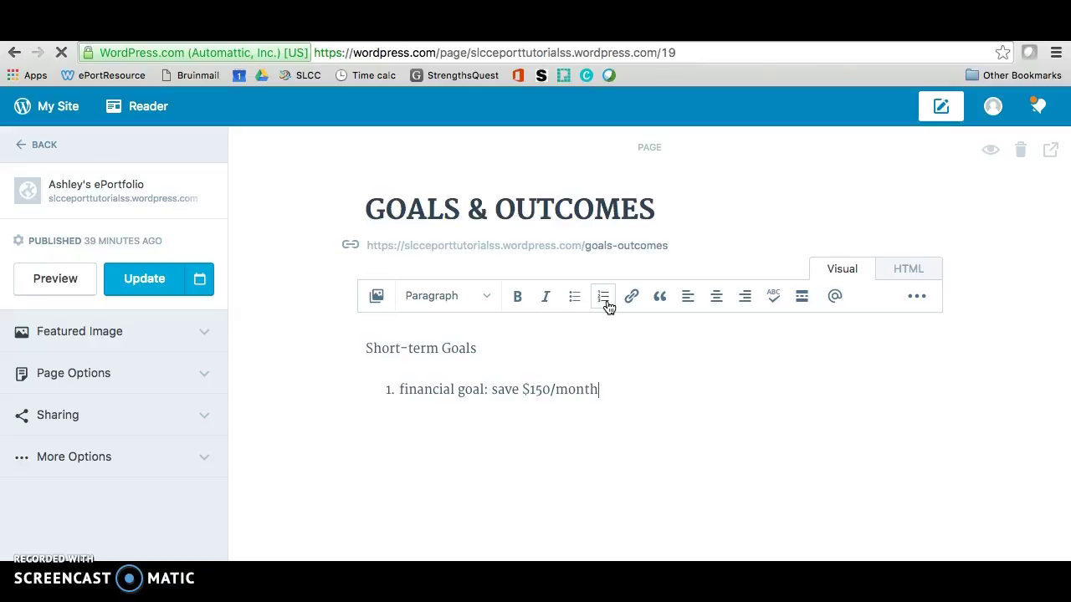
Add "educational goal:" and "health & wellness goal" as the second and third items of the short-term goals list
{"action": "key", "text": "Return"}
{"action": "type", "text": "educational goal:"}
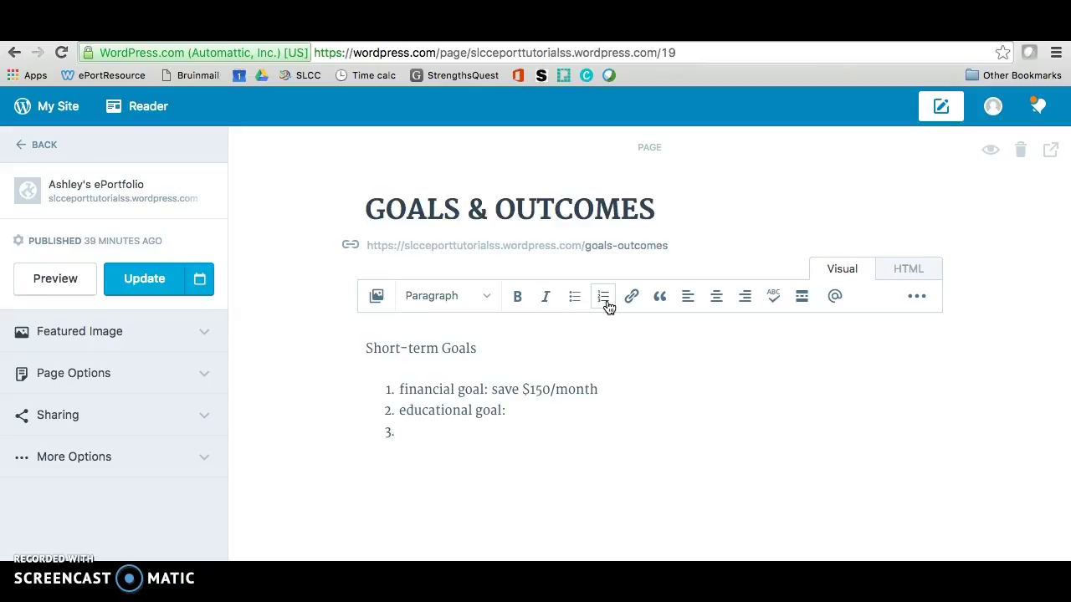
{"action": "type", "text": "health & wellness goal"}
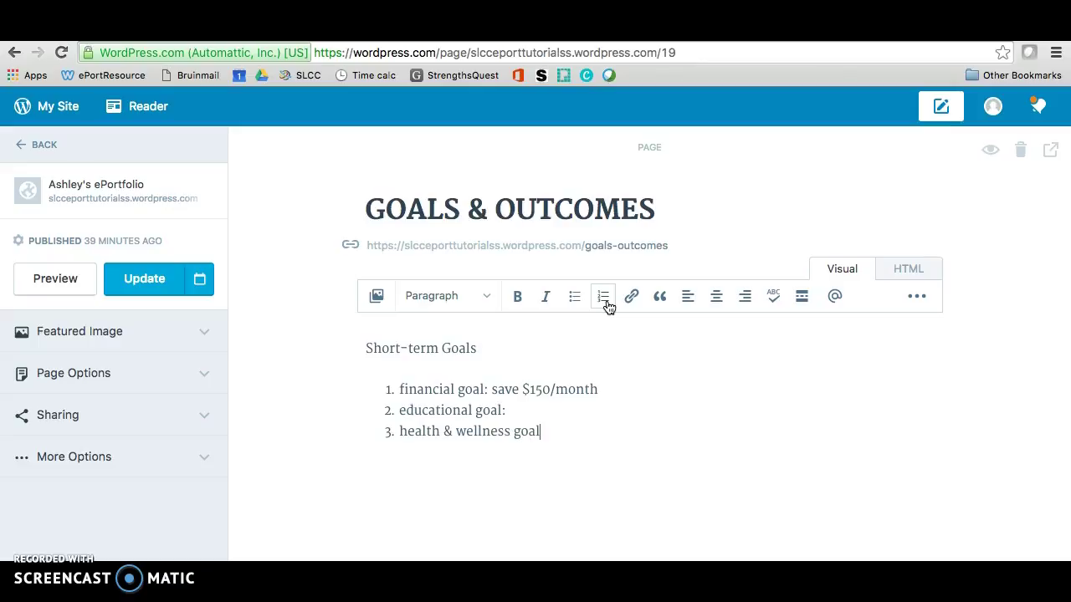
End the numbered list and enter the line "Long-term Goals" below it
{"action": "left_click", "coordinate": [603, 296]}
{"action": "type", "text": "Long-term Goals"}
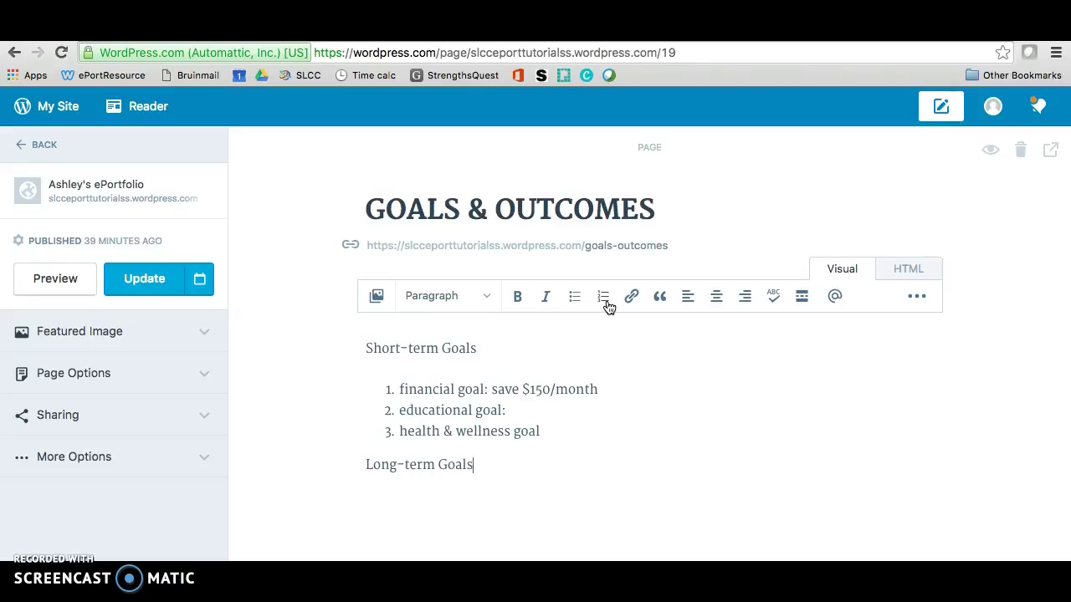
{"action": "key", "text": "Return"}
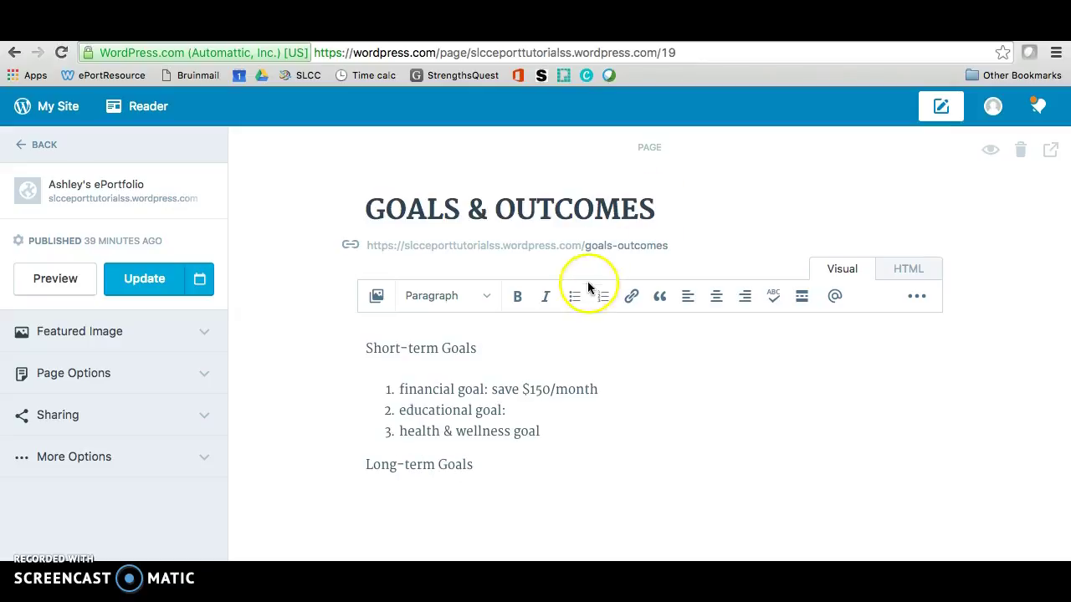
Add a numbered list under Long-term Goals with "personal goal", "career goal" and "life goal (traveling to Europe)"
{"action": "left_click", "coordinate": [604, 298]}
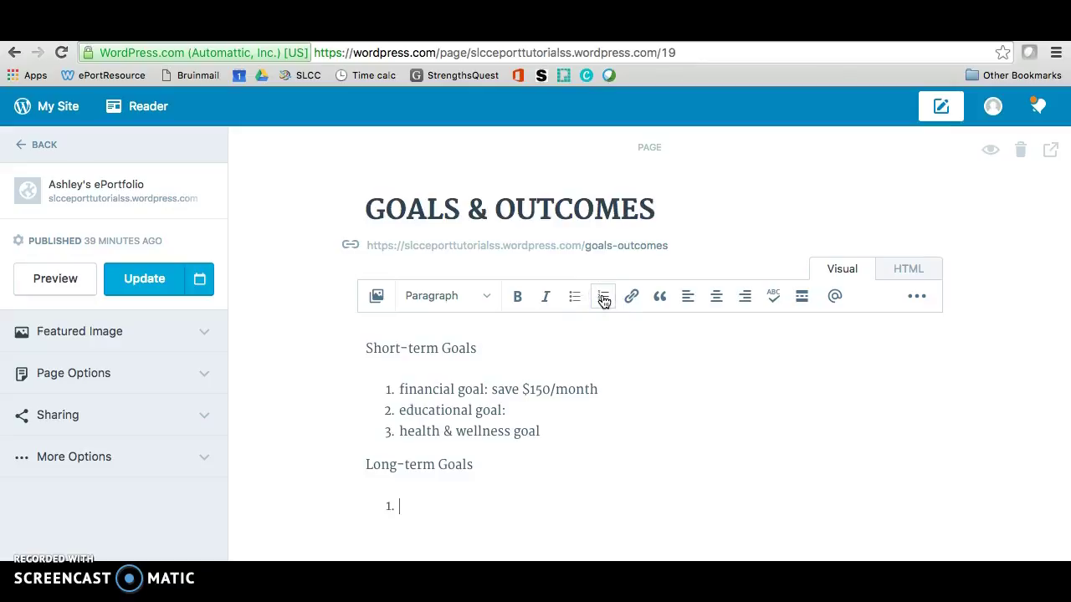
{"action": "type", "text": "personal go"}
{"action": "type", "text": "al ca"}
{"action": "type", "text": "reer goal "}
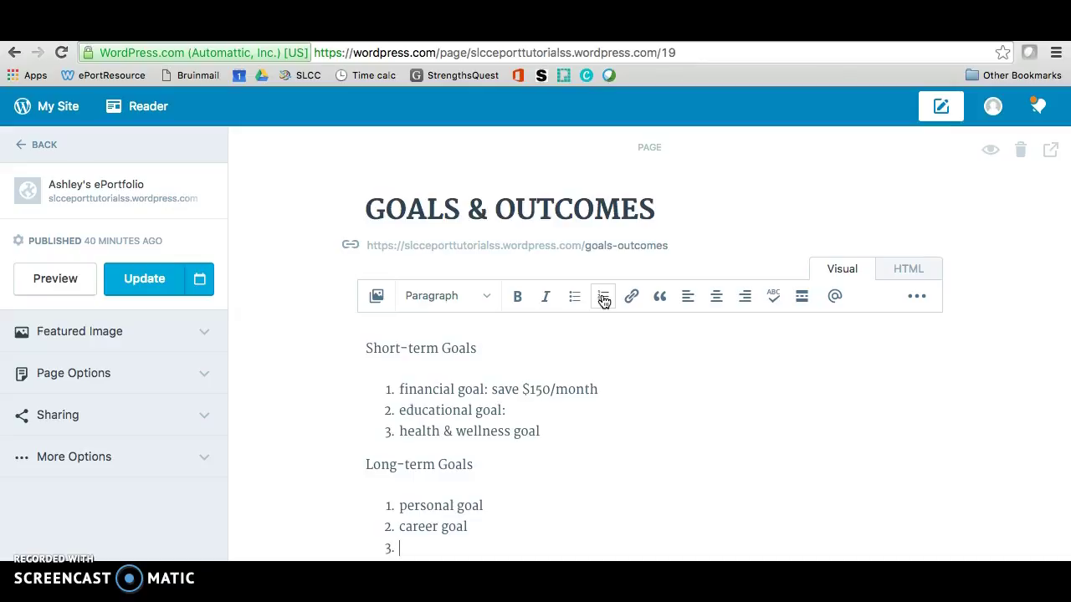
{"action": "type", "text": "life goal (trav"}
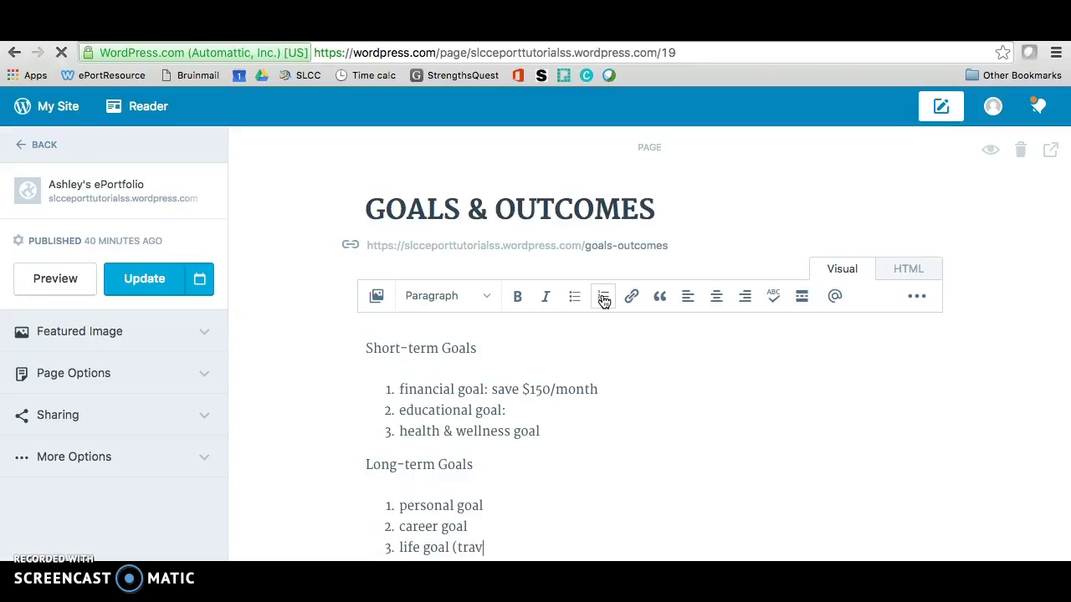
{"action": "type", "text": "eling to Europe)"}
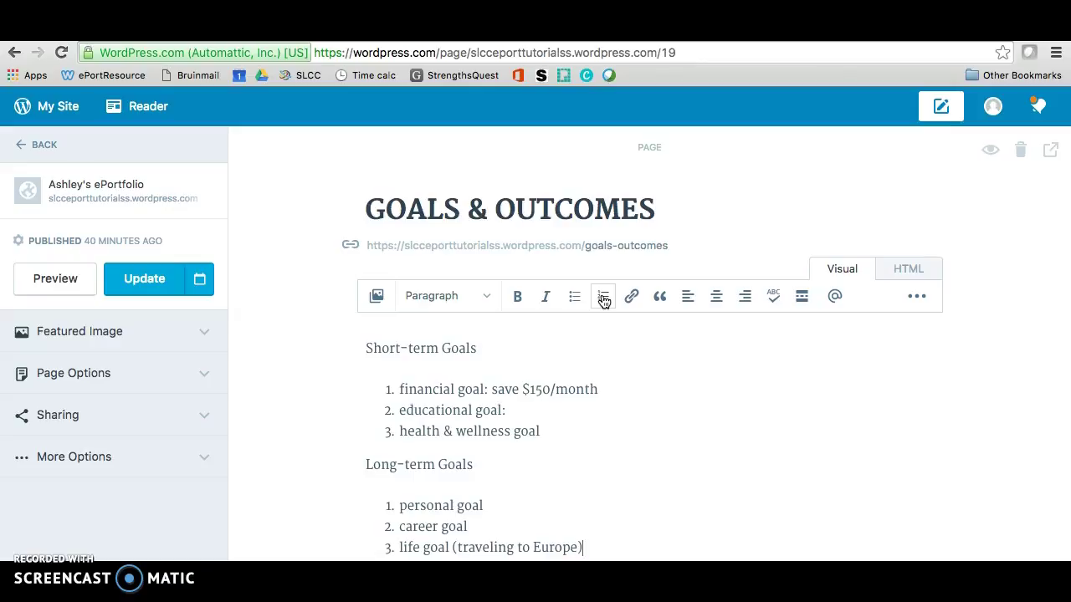
End the long-term goals list and insert a horizontal line below it
{"action": "scroll", "coordinate": [653, 407], "scroll_direction": "down", "scroll_amount": 1}
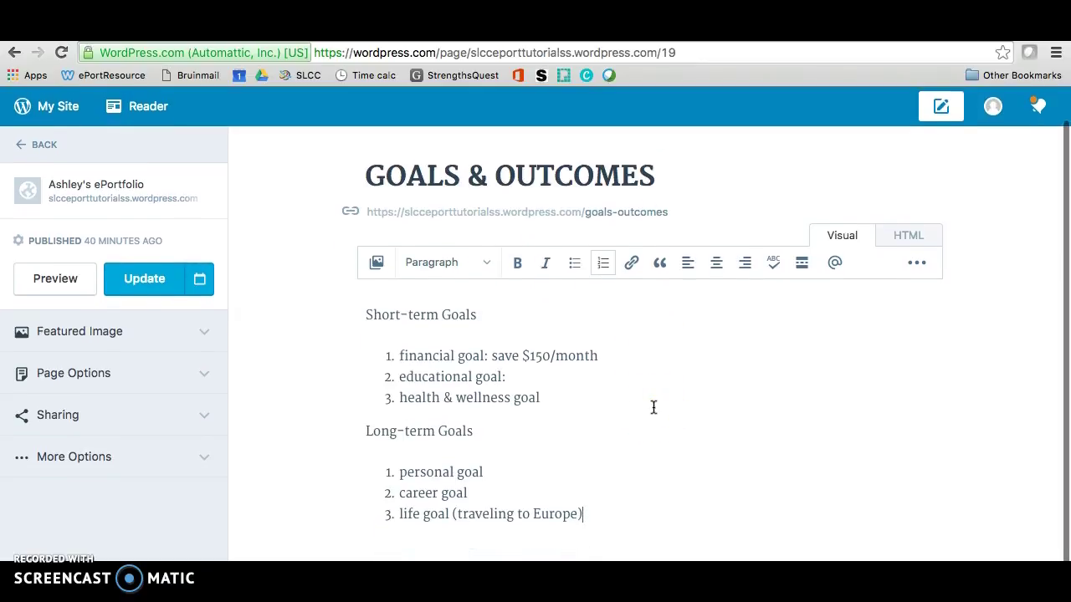
{"action": "key", "text": "Return"}
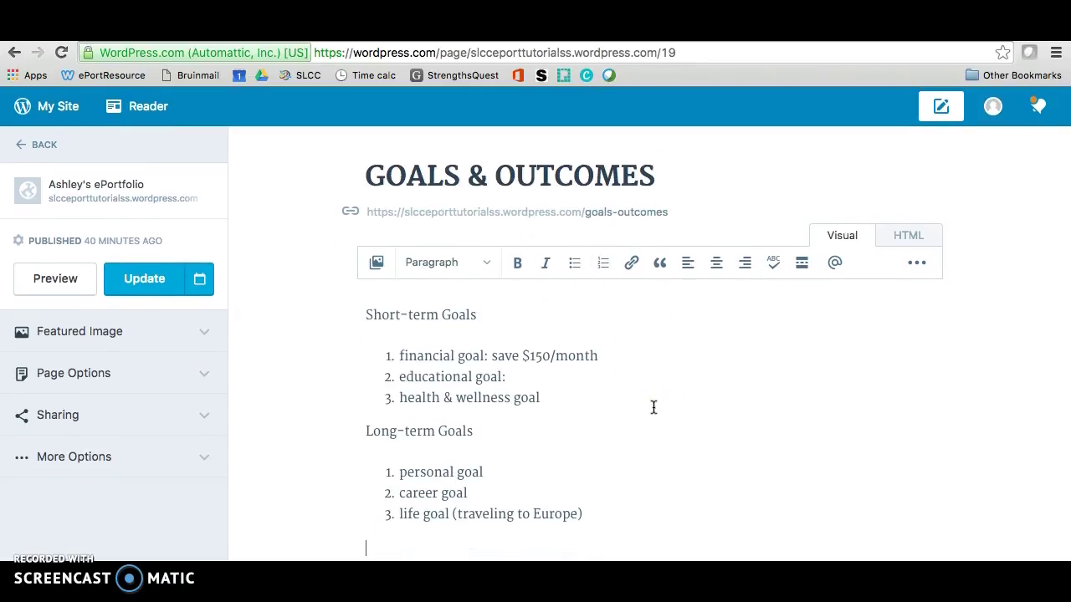
{"action": "left_click", "coordinate": [919, 266]}
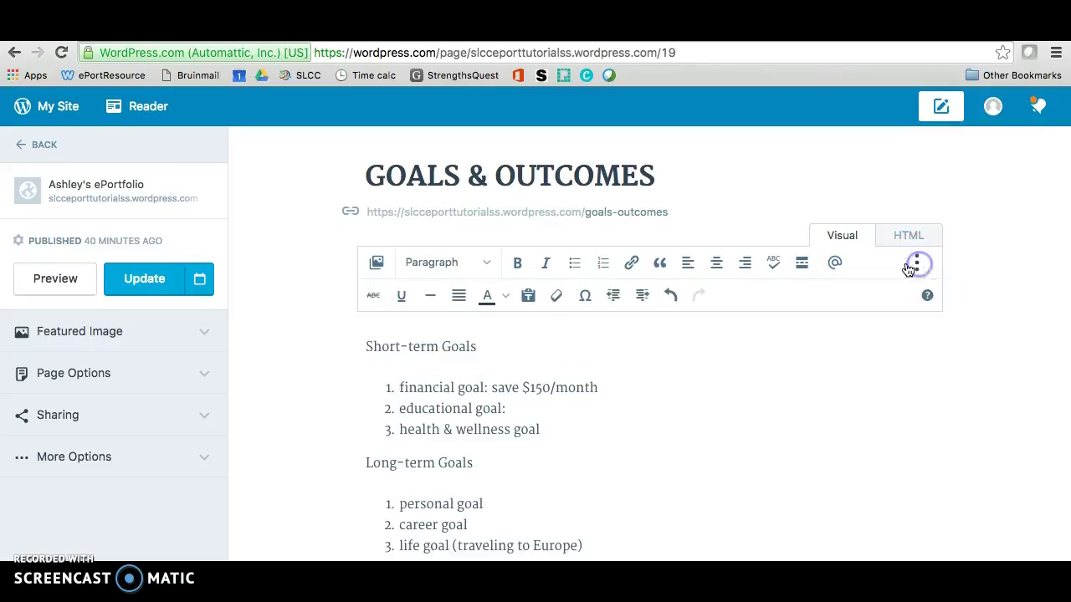
{"action": "left_click", "coordinate": [431, 300]}
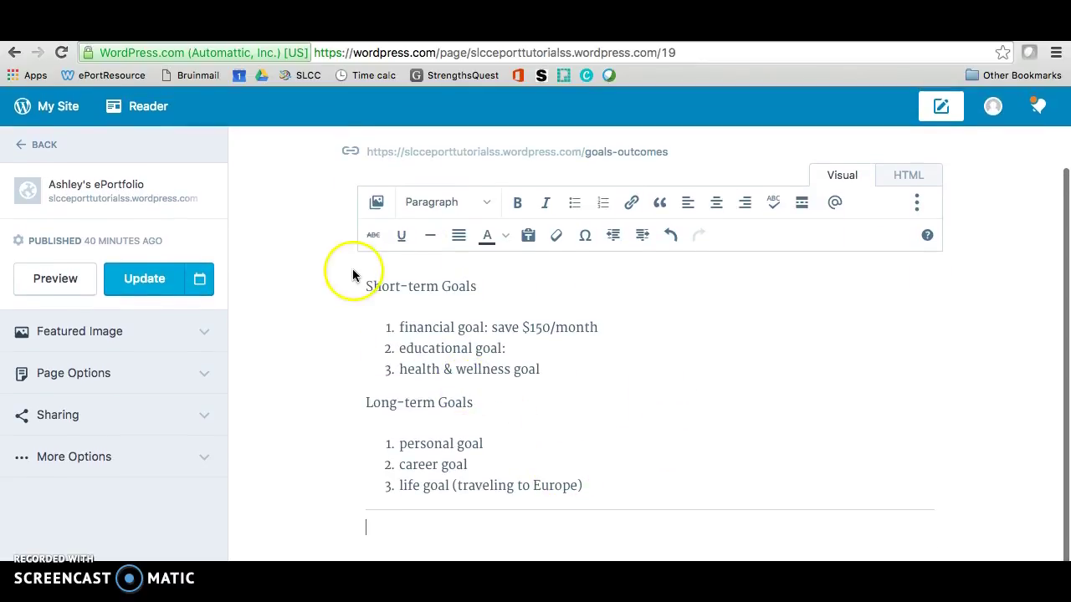
Enter "SLCC Learning Outcomes" below the horizontal line and start a new line after it
{"action": "left_click", "coordinate": [476, 288]}
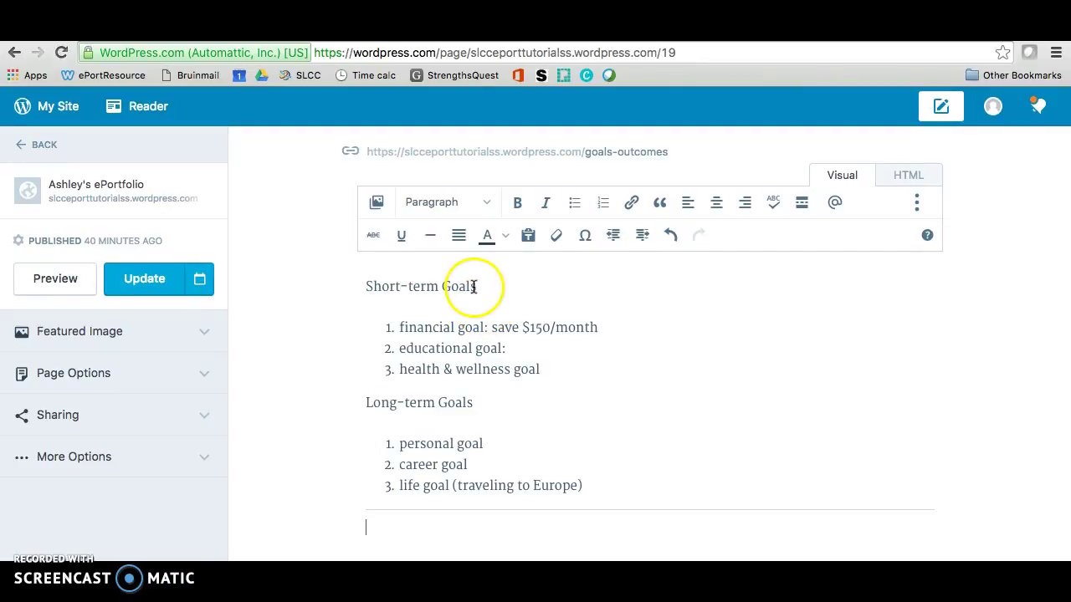
{"action": "type", "text": "SLCC "}
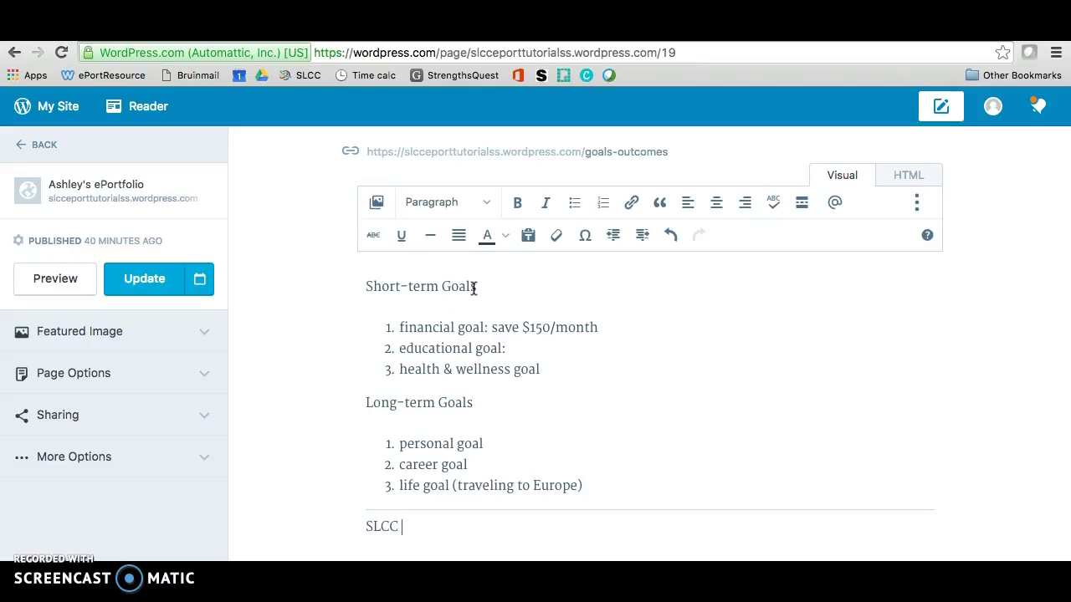
{"action": "type", "text": "Learning Outcomes"}
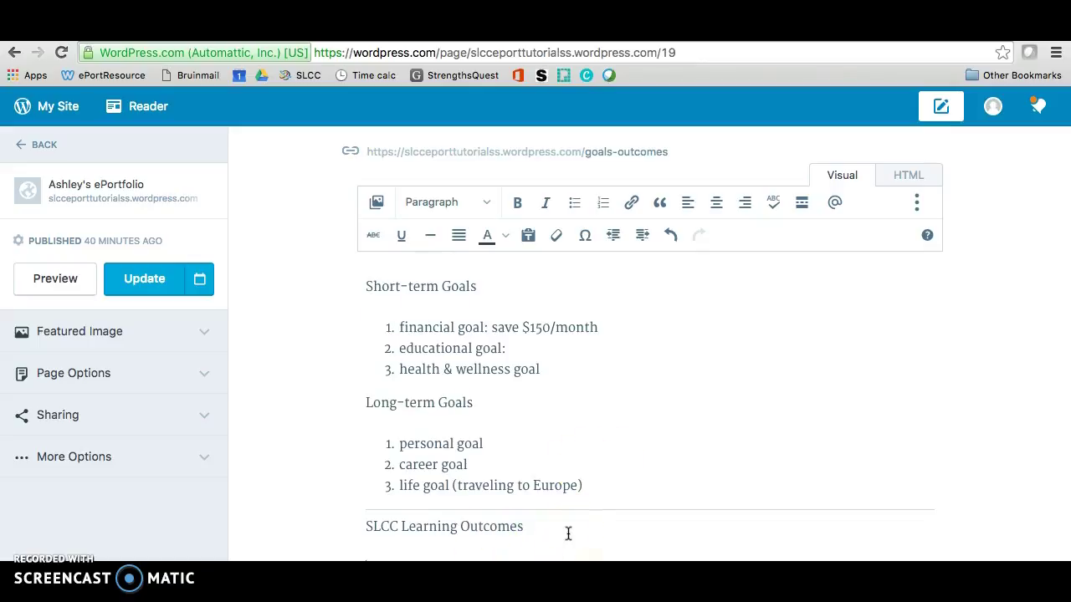
{"action": "key", "text": "Return"}
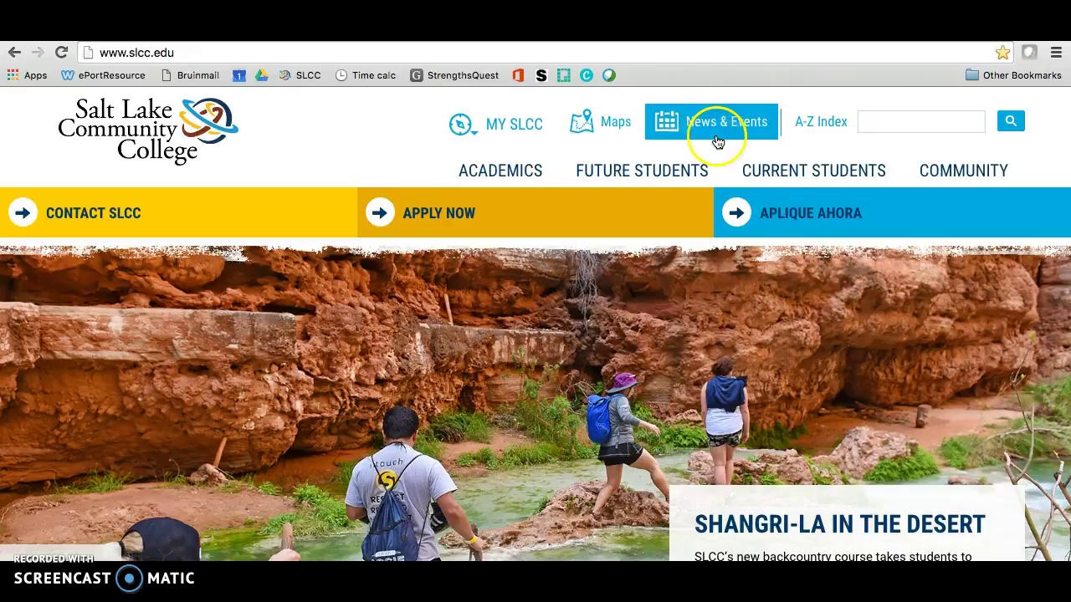
Find the ePortfolio entry under E in the SLCC website's A-Z Index and open its page
{"action": "left_click", "coordinate": [829, 134]}
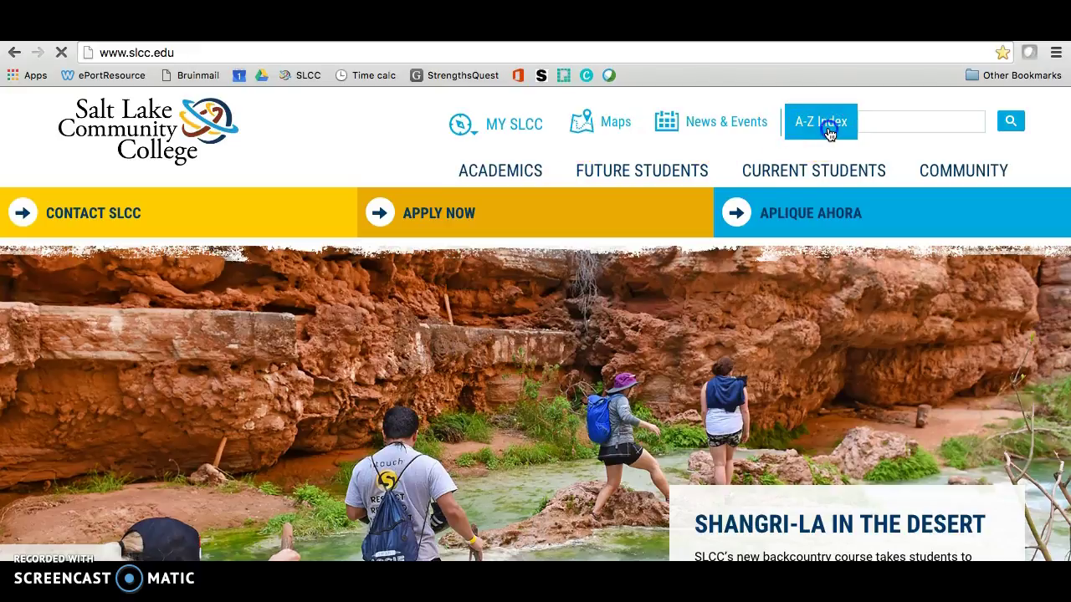
{"action": "left_click", "coordinate": [322, 430]}
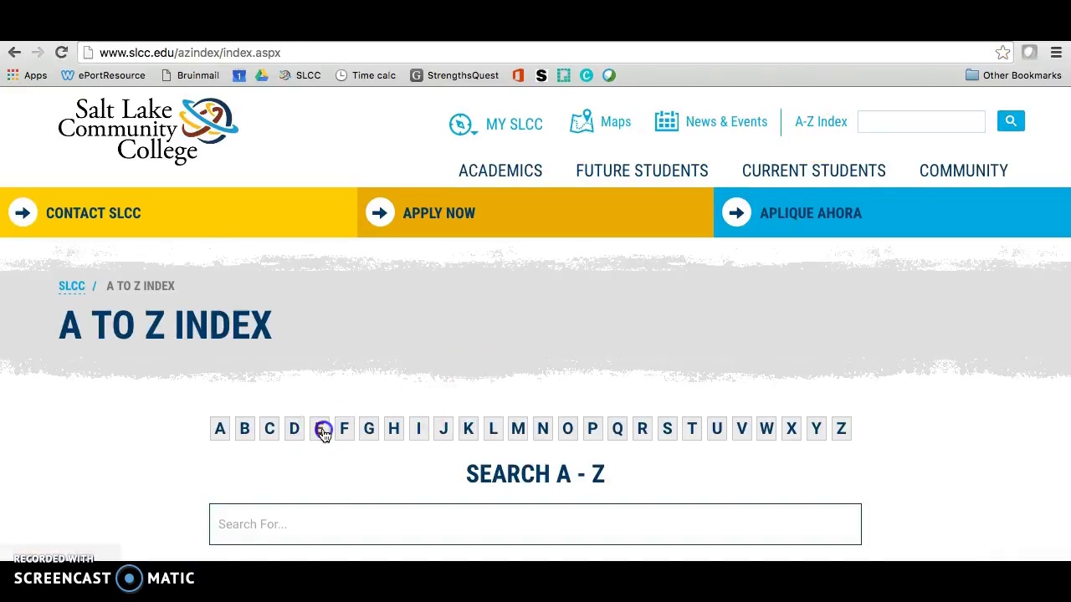
{"action": "scroll", "coordinate": [323, 435], "scroll_direction": "down", "scroll_amount": 10}
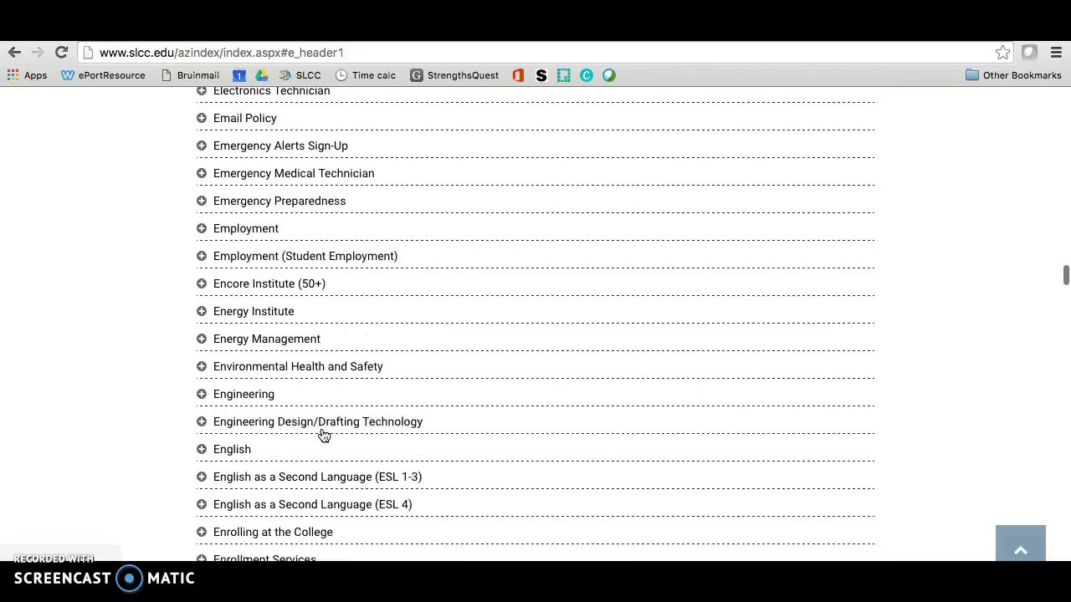
{"action": "scroll", "coordinate": [324, 436], "scroll_direction": "down", "scroll_amount": 5}
{"action": "left_click", "coordinate": [236, 418]}
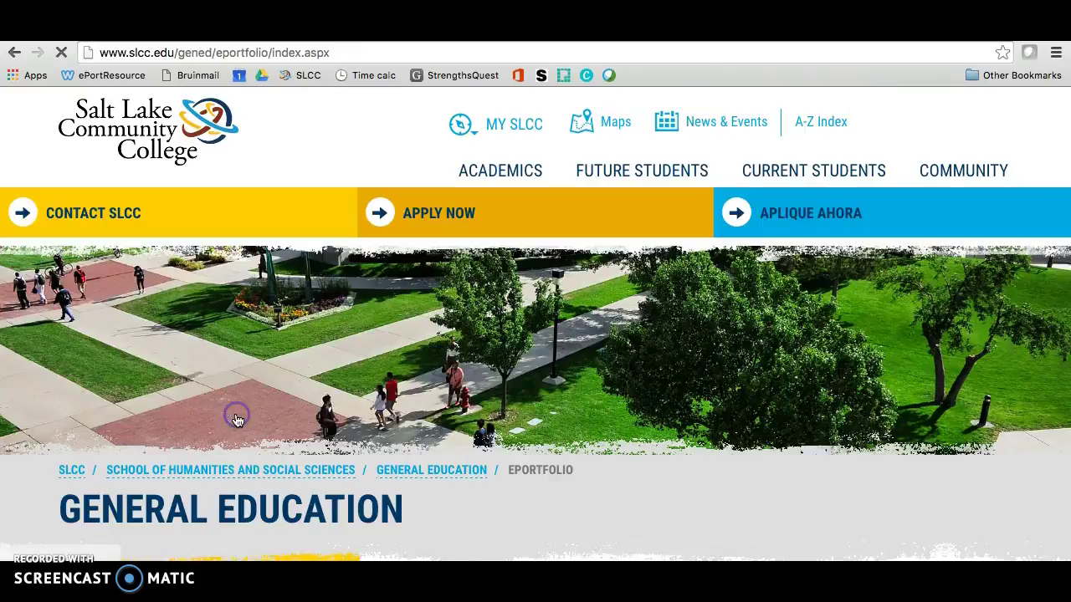
Go to the Student Support Site from the ePortfolio page and open its Learning Outcomes page
{"action": "scroll", "coordinate": [469, 402], "scroll_direction": "down", "scroll_amount": 10}
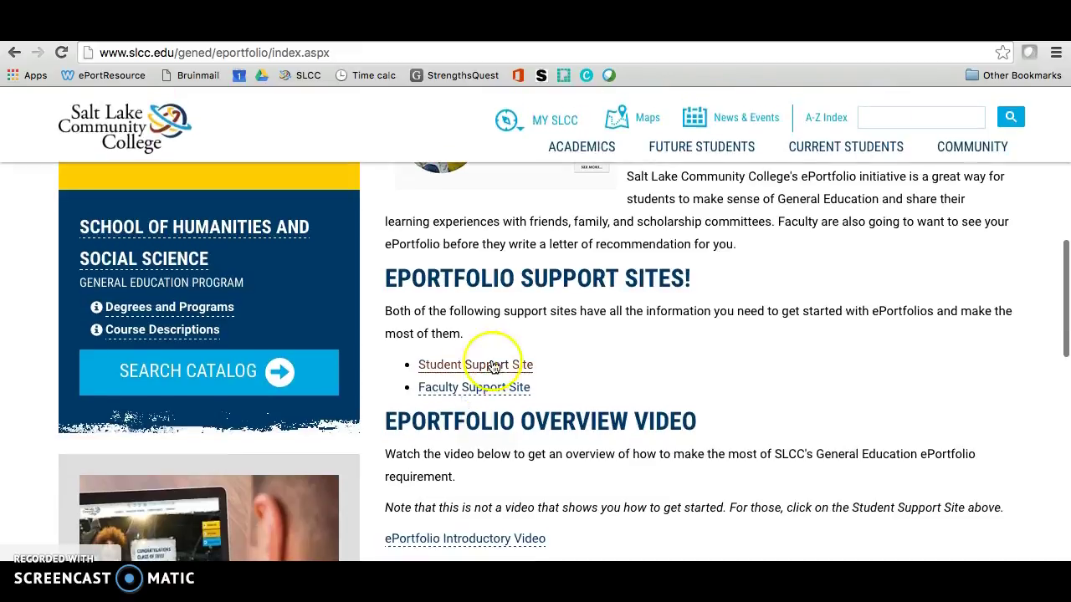
{"action": "left_click", "coordinate": [512, 368]}
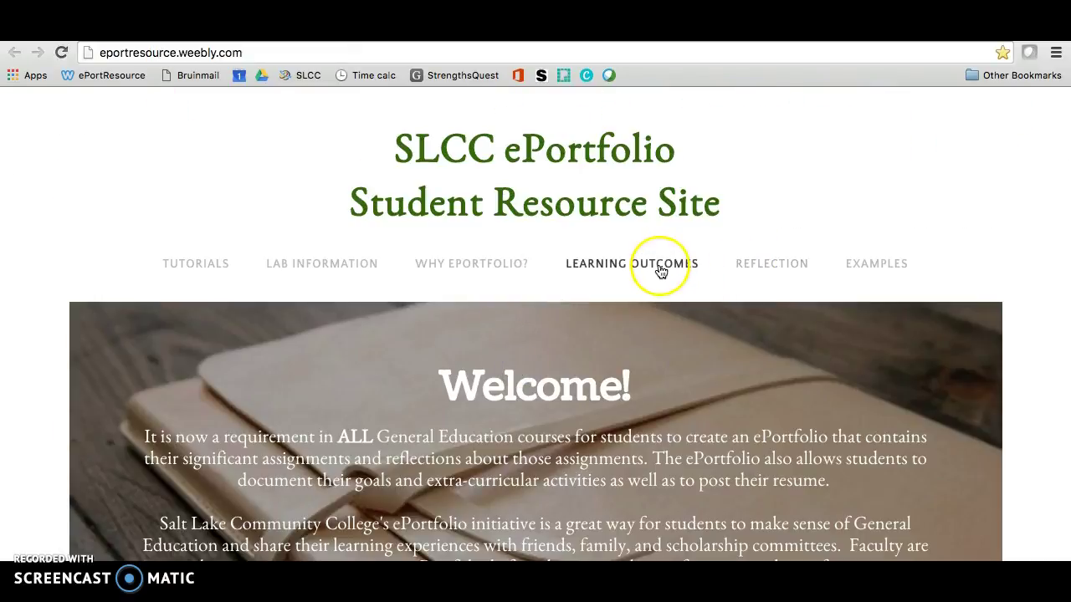
{"action": "left_click", "coordinate": [661, 271]}
Copy all the outcome paragraphs under "SLCC's General Education Learning Outcomes", from communicating effectively through lifelong wellness
{"action": "scroll", "coordinate": [661, 271], "scroll_direction": "down", "scroll_amount": 5}
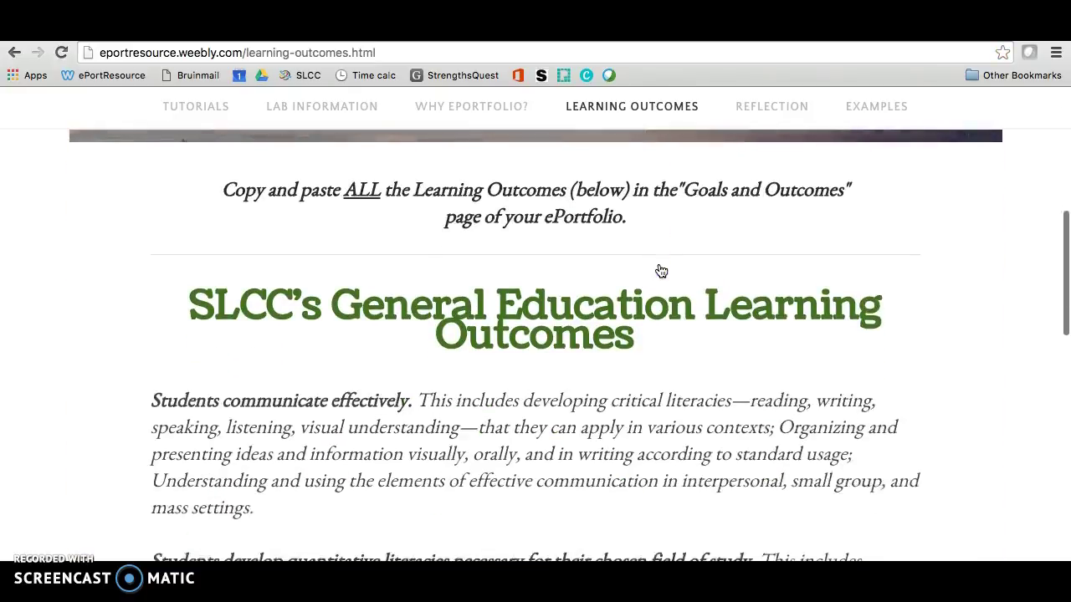
{"action": "scroll", "coordinate": [661, 270], "scroll_direction": "down", "scroll_amount": 3}
{"action": "left_click_drag", "start_coordinate": [151, 282], "coordinate": [334, 460]}
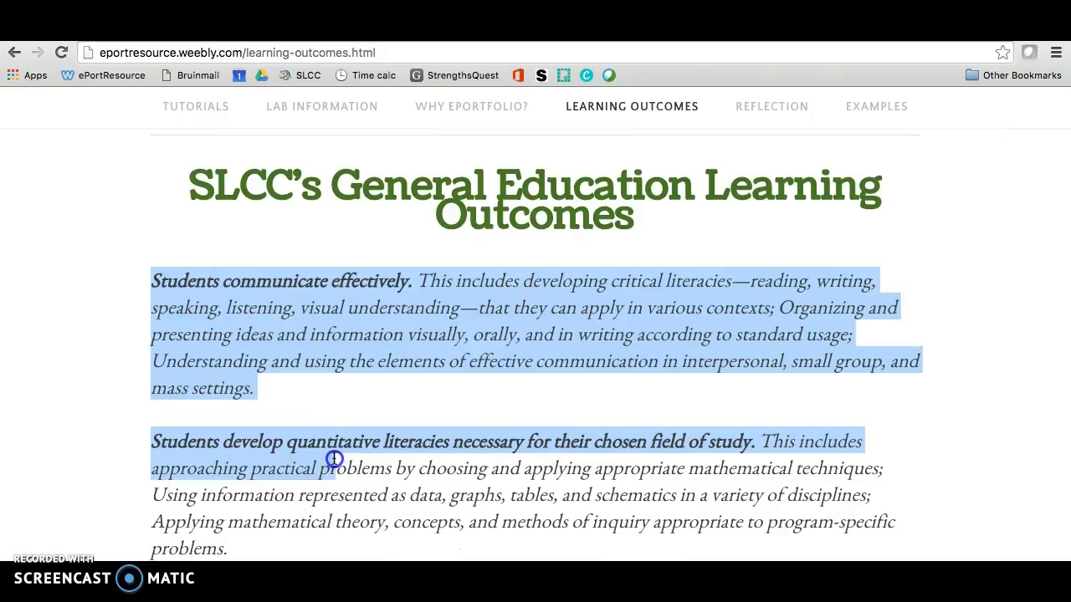
{"action": "left_click_drag", "start_coordinate": [334, 459], "coordinate": [385, 504]}
{"action": "right_click", "coordinate": [295, 457]}
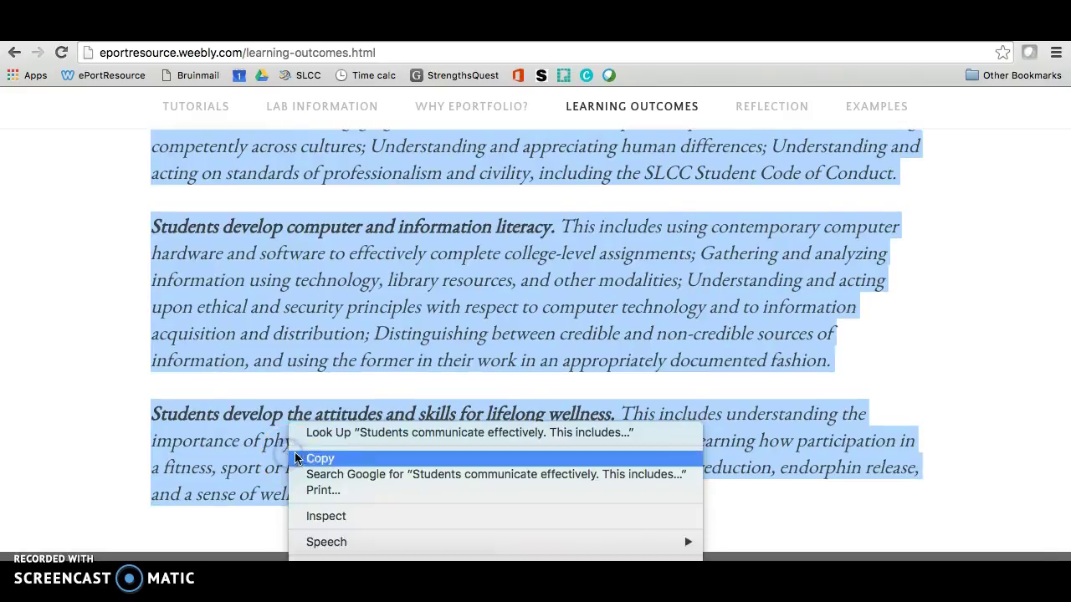
{"action": "left_click", "coordinate": [294, 458]}
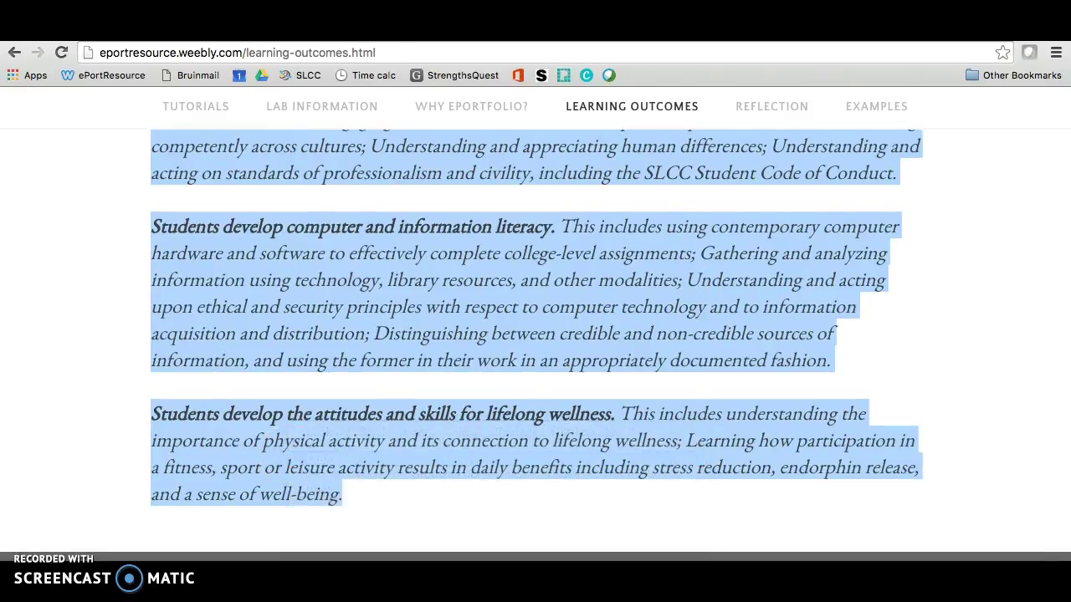
Return to the WordPress page editor and paste the copied outcomes below "SLCC Learning Outcomes"
{"action": "key", "text": "ctrl+Tab"}
{"action": "key", "text": "ctrl+Tab"}
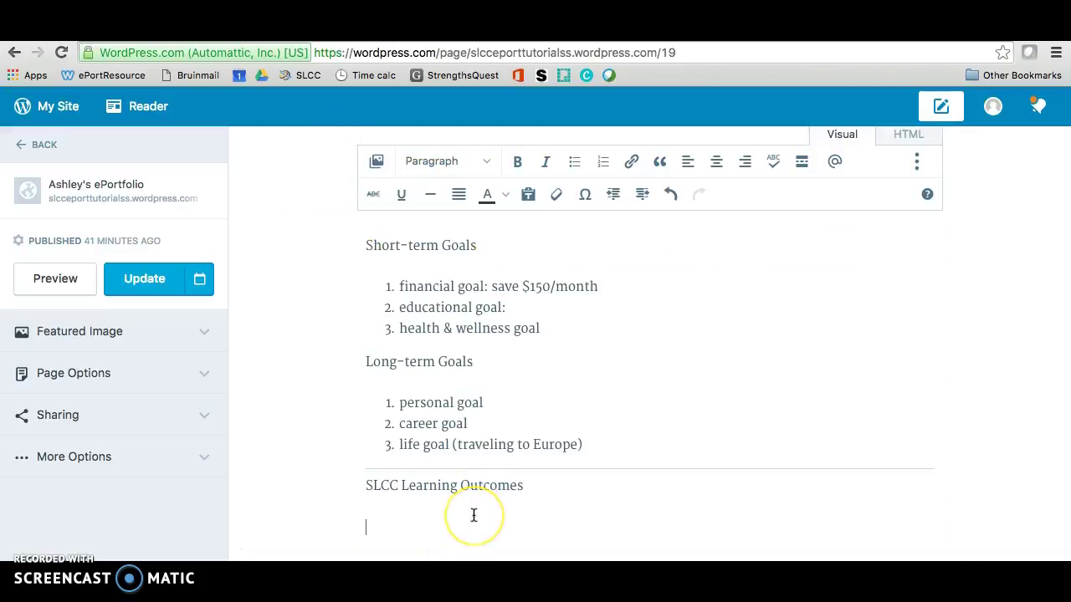
{"action": "key", "text": "super+v"}
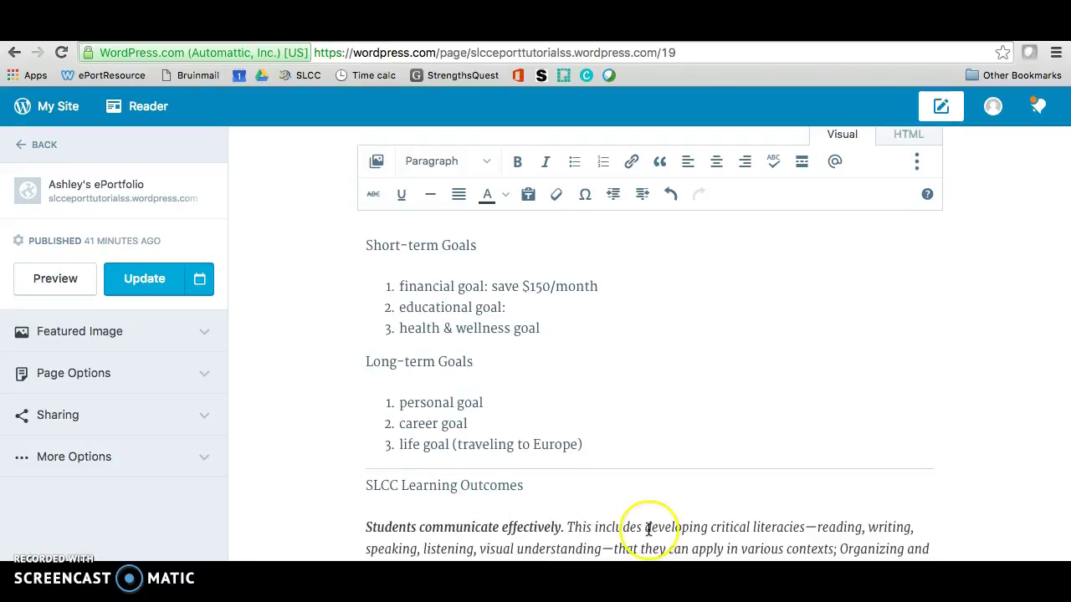
{"action": "scroll", "coordinate": [638, 518], "scroll_direction": "down", "scroll_amount": 5}
{"action": "scroll", "coordinate": [649, 529], "scroll_direction": "down", "scroll_amount": 1}
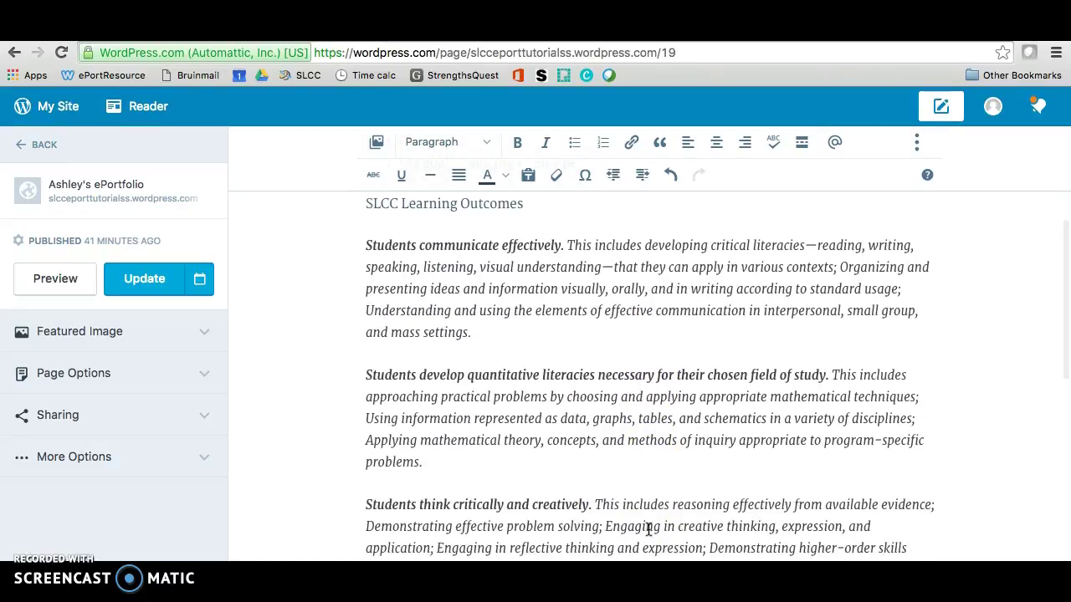
Try removing the italics from the "Students communicate effectively" paragraph and undo that change
{"action": "left_click_drag", "start_coordinate": [359, 241], "coordinate": [535, 337]}
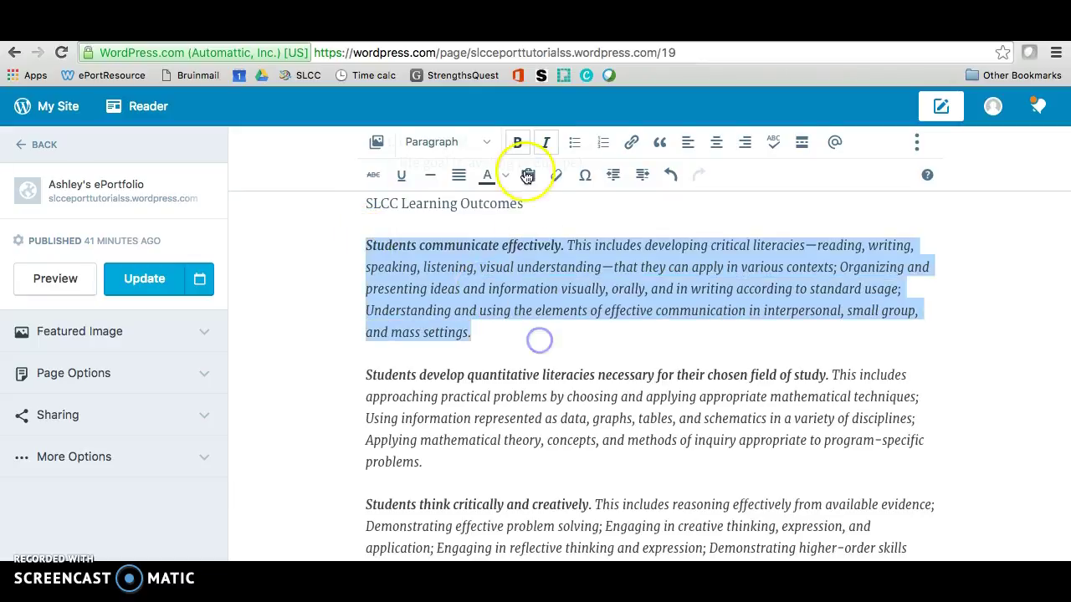
{"action": "left_click", "coordinate": [545, 143]}
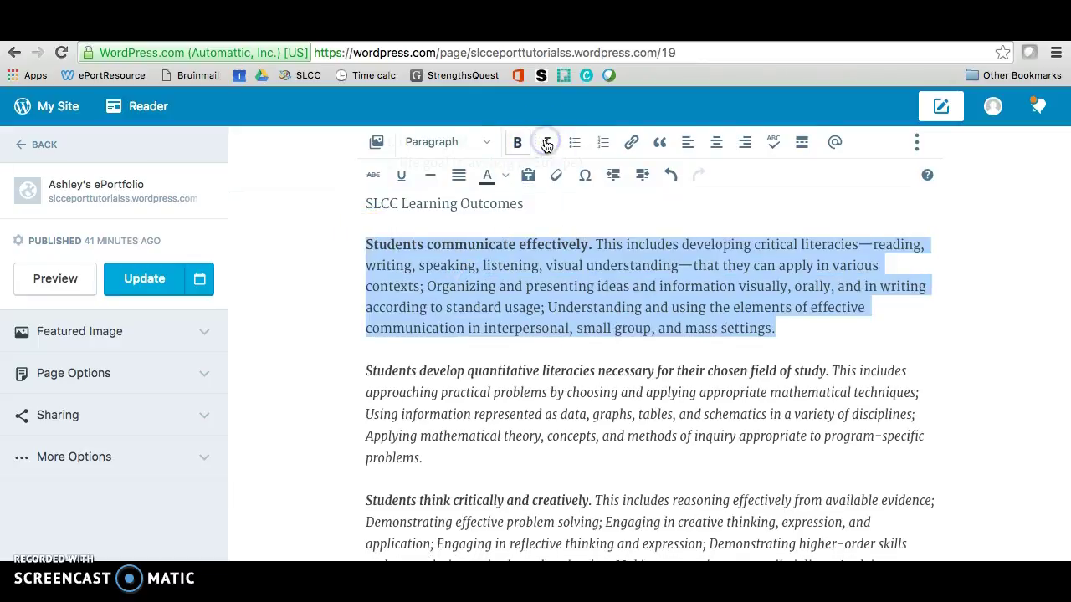
{"action": "left_click", "coordinate": [673, 181]}
{"action": "left_click", "coordinate": [679, 331]}
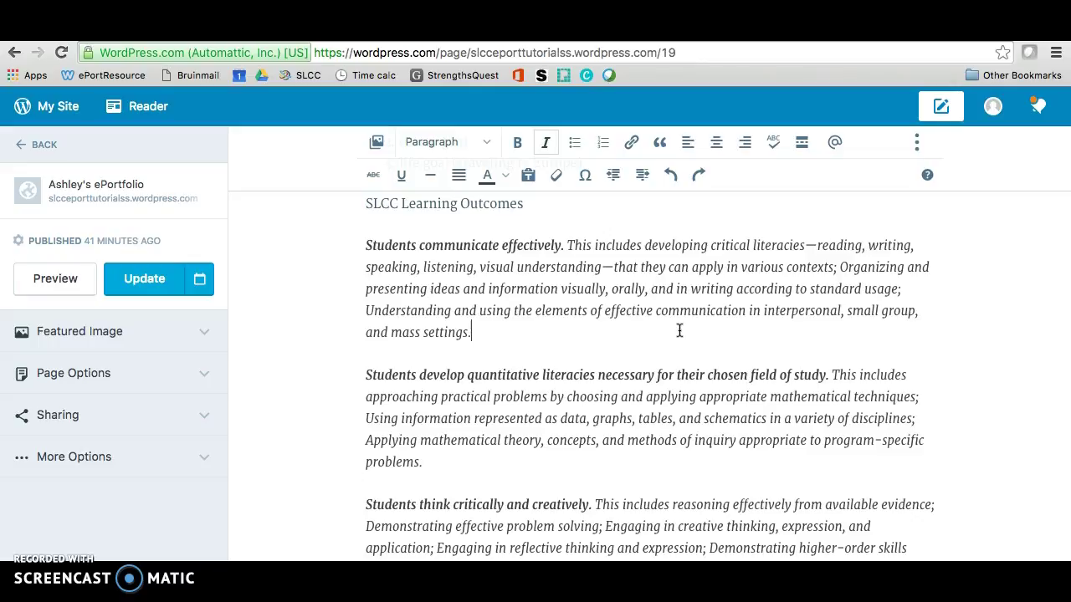
Examine the "Students communicate effectively" outcome phrase by phrase, covering its literacies, organizing of ideas and communication settings
{"action": "left_click", "coordinate": [557, 356]}
{"action": "left_click", "coordinate": [476, 357]}
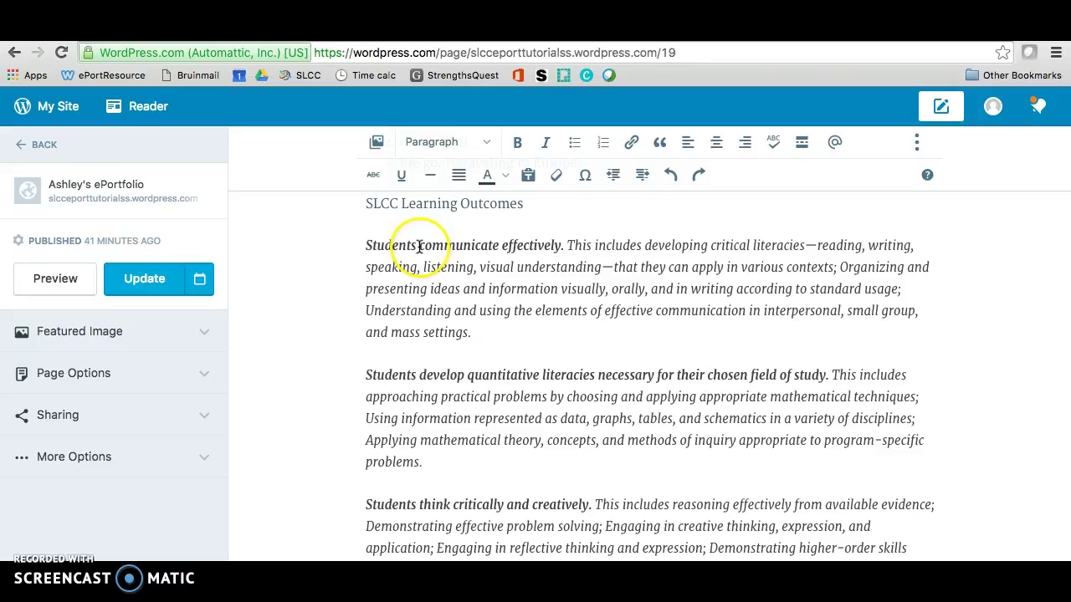
{"action": "left_click_drag", "start_coordinate": [420, 245], "coordinate": [558, 245]}
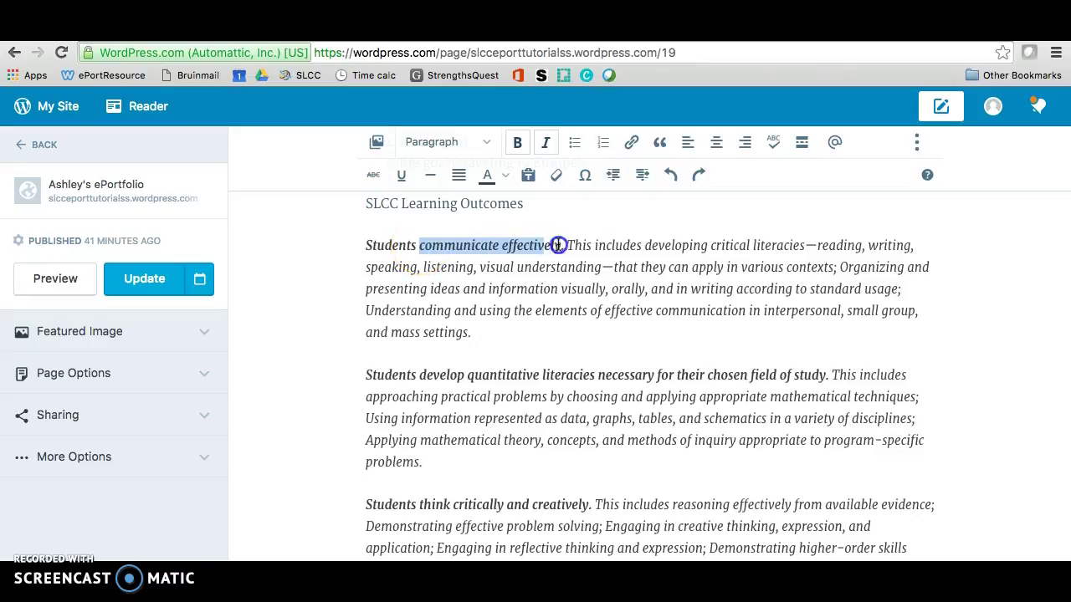
{"action": "left_click", "coordinate": [825, 245]}
{"action": "left_click_drag", "start_coordinate": [825, 245], "coordinate": [594, 269]}
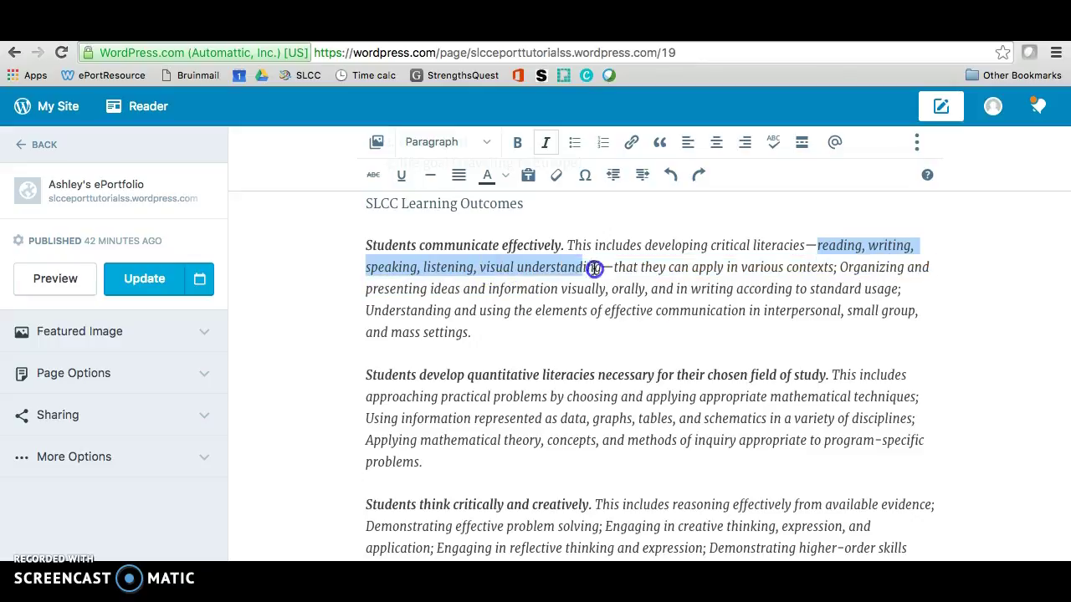
{"action": "left_click_drag", "start_coordinate": [478, 268], "coordinate": [616, 268]}
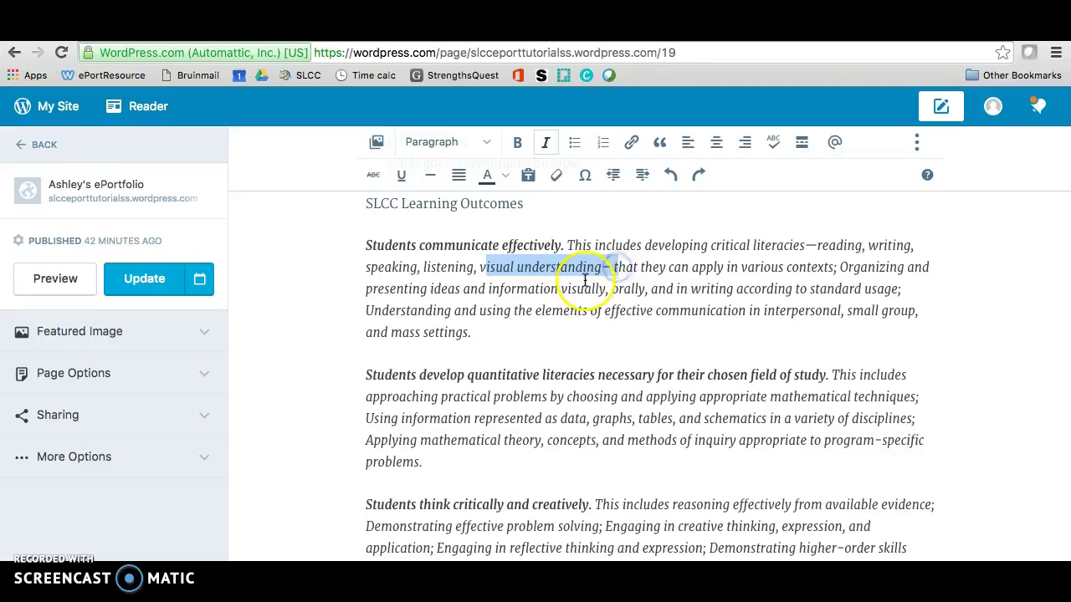
{"action": "left_click", "coordinate": [874, 309]}
{"action": "left_click_drag", "start_coordinate": [844, 267], "coordinate": [755, 293]}
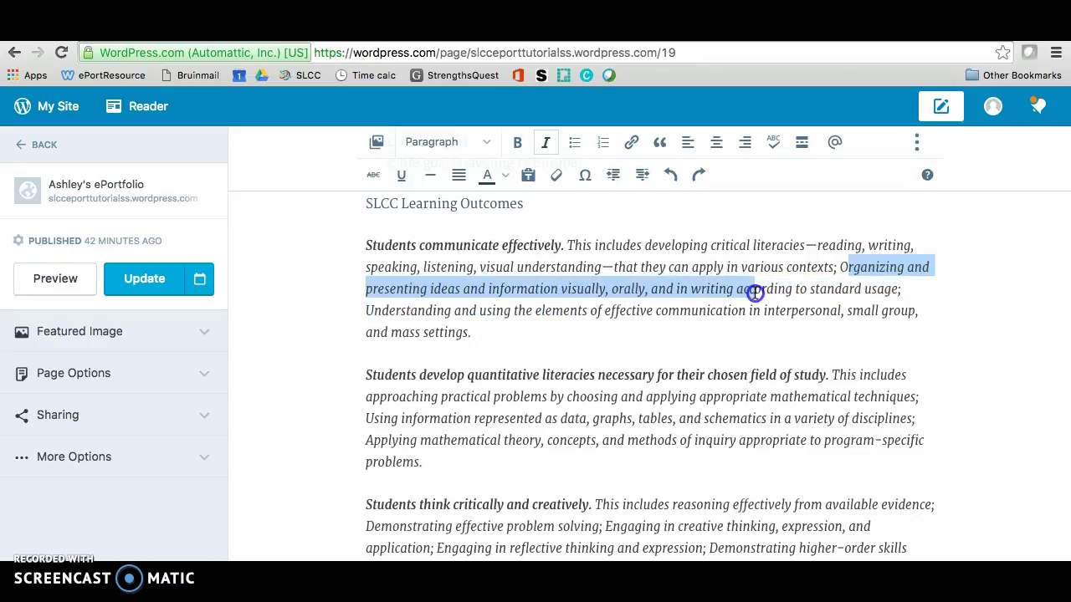
{"action": "left_click", "coordinate": [631, 343]}
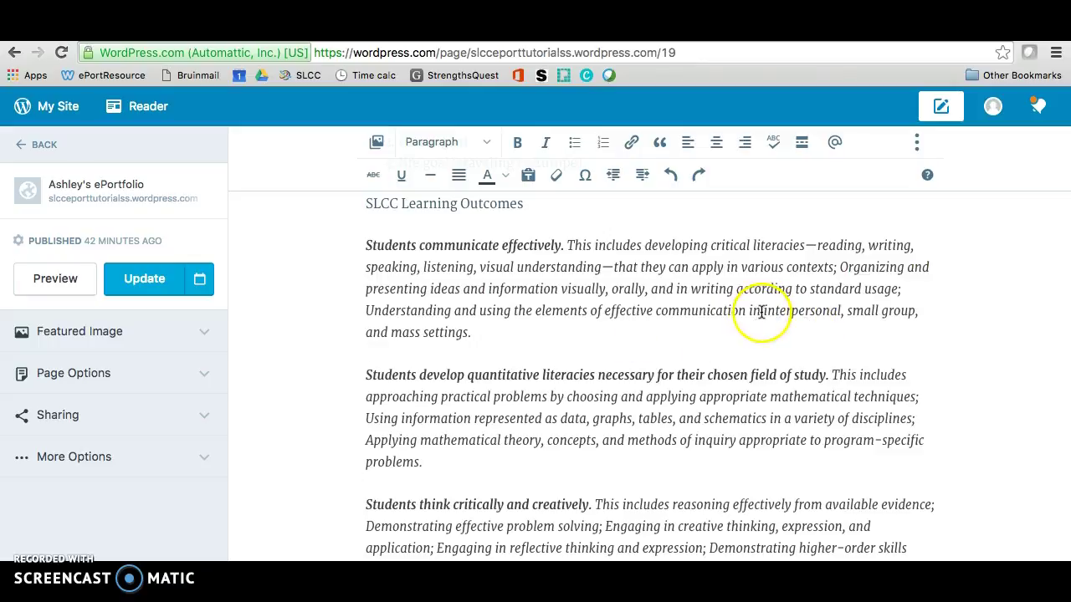
{"action": "left_click_drag", "start_coordinate": [762, 311], "coordinate": [907, 326]}
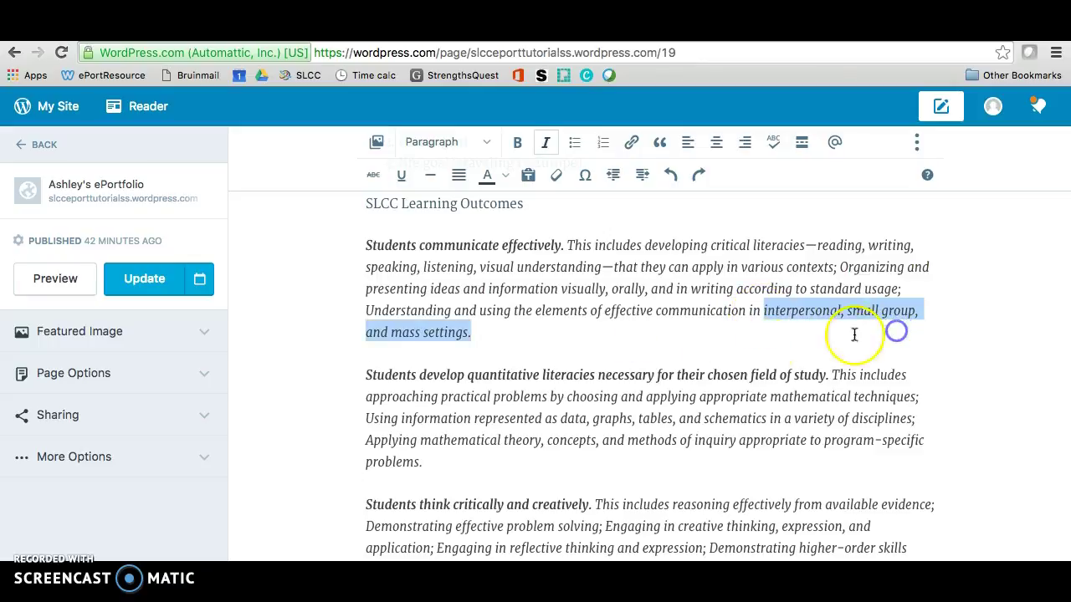
{"action": "left_click", "coordinate": [745, 351]}
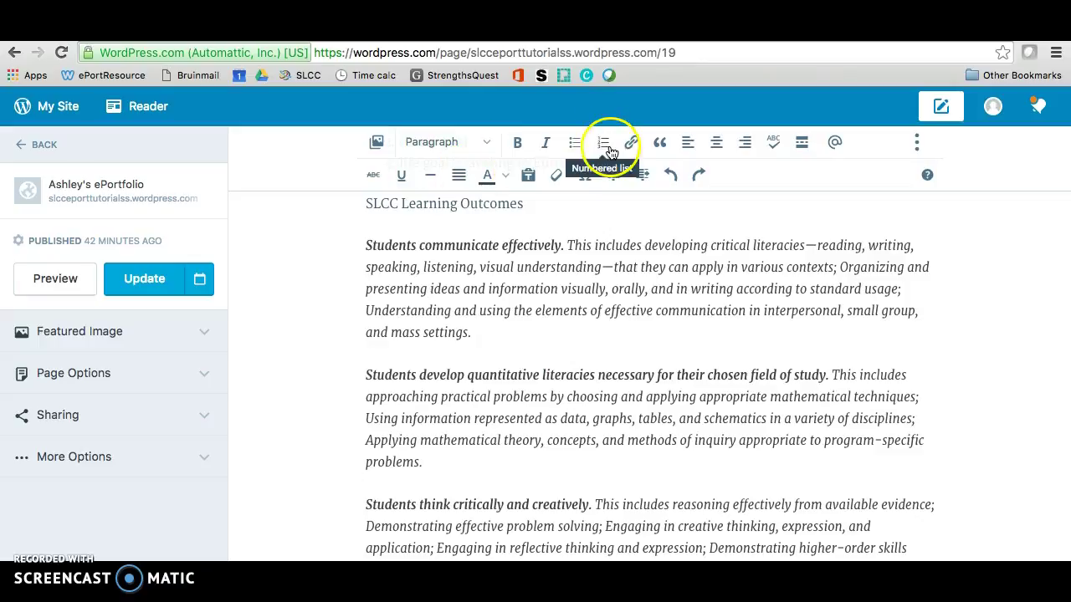
Add the line "-EXAMPLE 1010" without a bullet directly below the "Students communicate effectively" outcome
{"action": "left_click", "coordinate": [575, 145]}
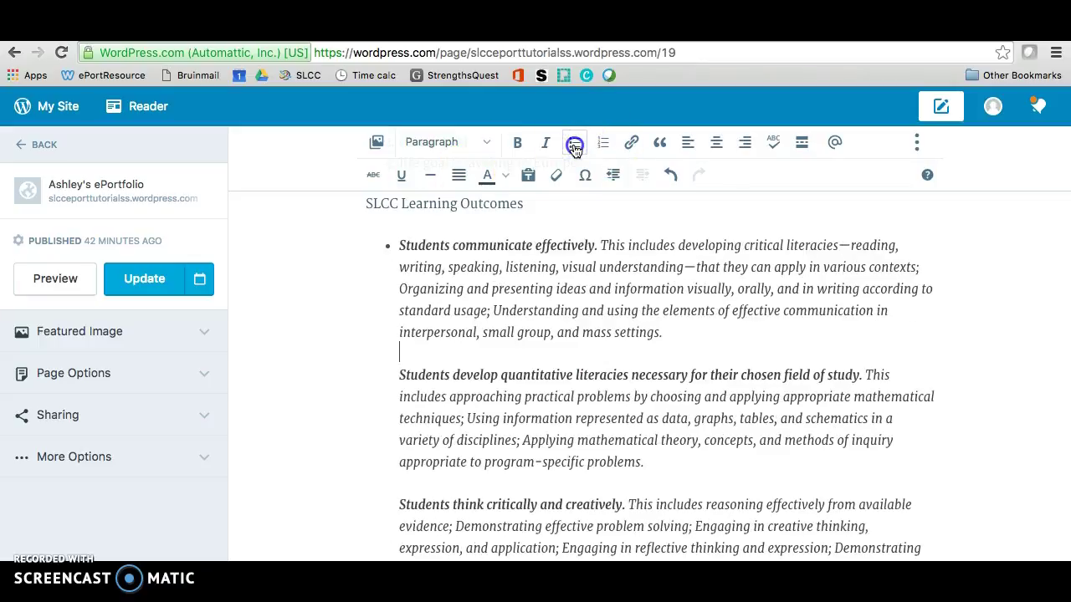
{"action": "left_click", "coordinate": [574, 144]}
{"action": "left_click", "coordinate": [417, 337]}
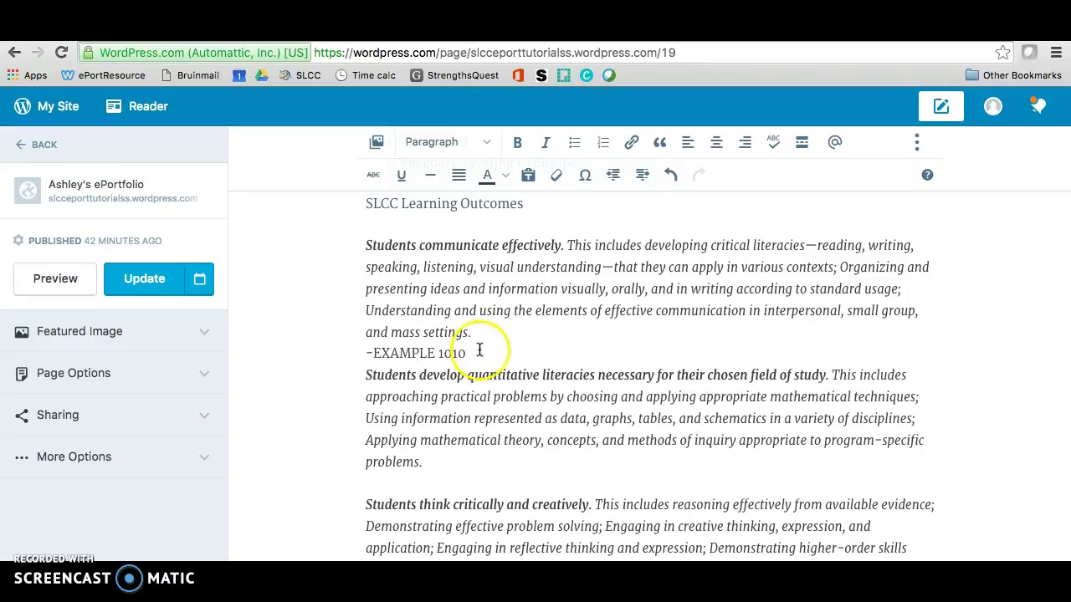
{"action": "left_click_drag", "start_coordinate": [483, 354], "coordinate": [377, 355]}
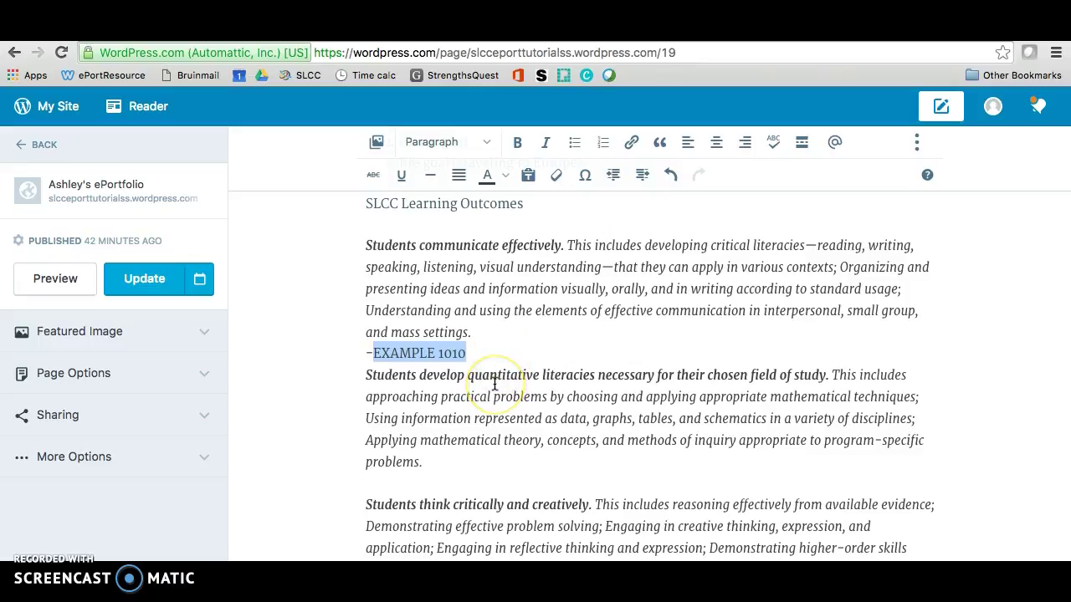
Add "-EXAMPLE 1010" below the critical and creative thinking outcome and a line starting "-EXAMPLE 2" below the working-with-others outcome
{"action": "scroll", "coordinate": [468, 477], "scroll_direction": "down", "scroll_amount": 5}
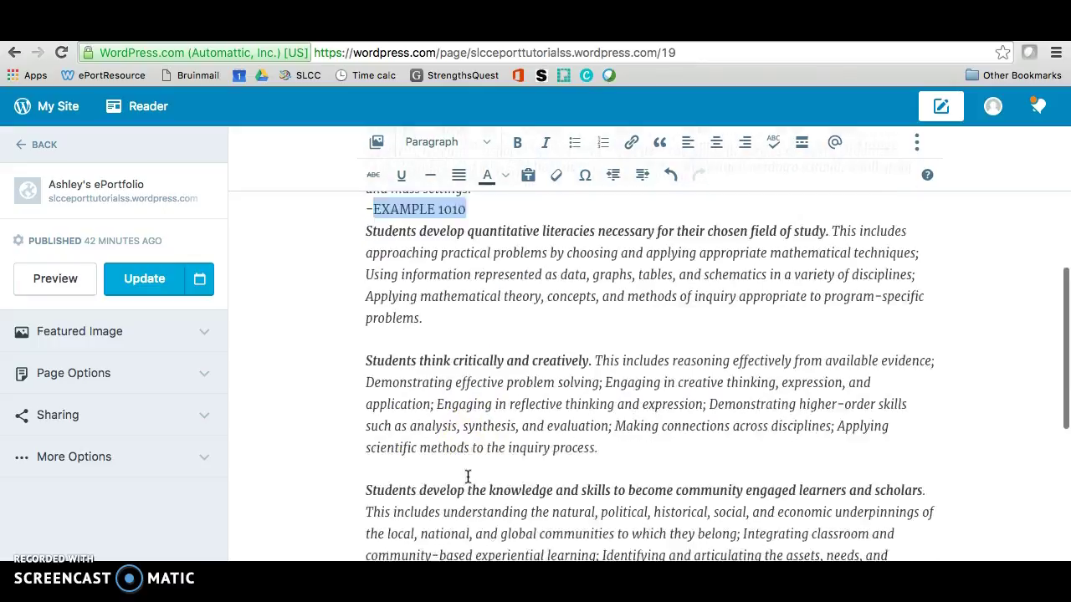
{"action": "left_click", "coordinate": [492, 410]}
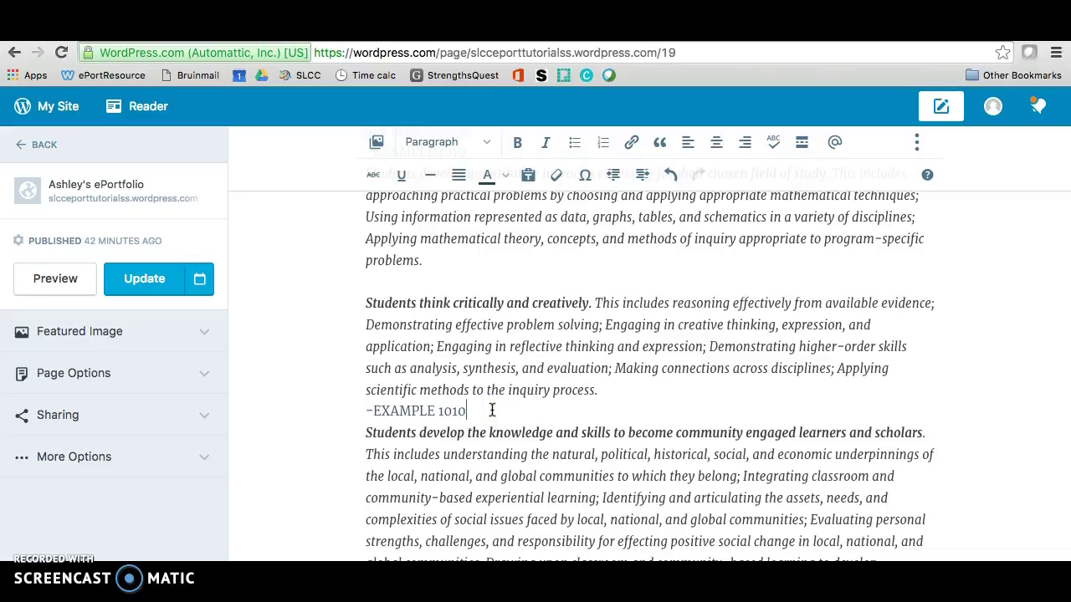
{"action": "scroll", "coordinate": [430, 490], "scroll_direction": "down", "scroll_amount": 8}
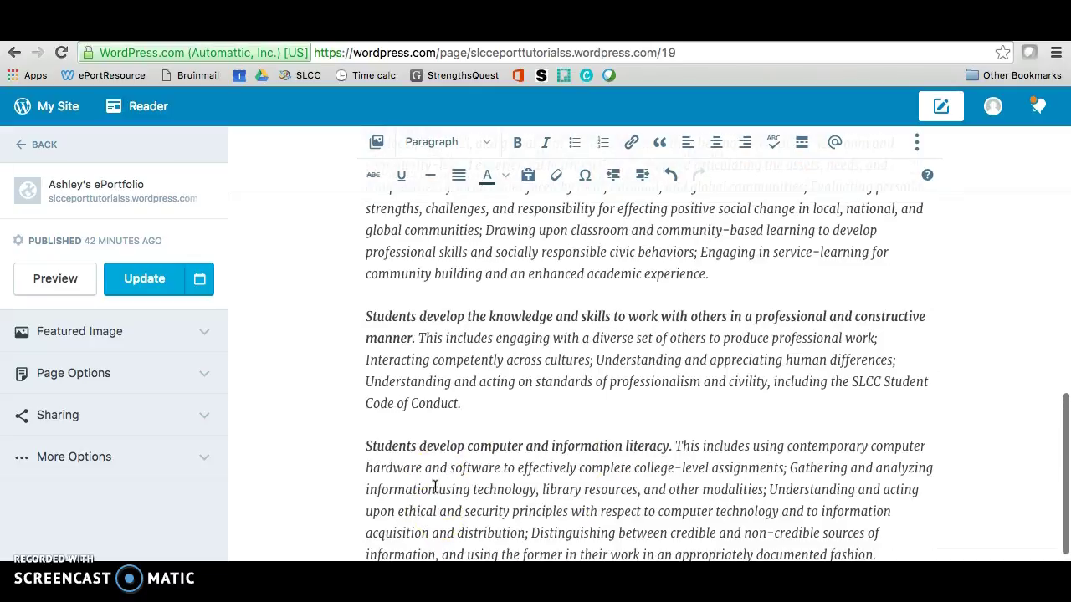
{"action": "left_click", "coordinate": [445, 421]}
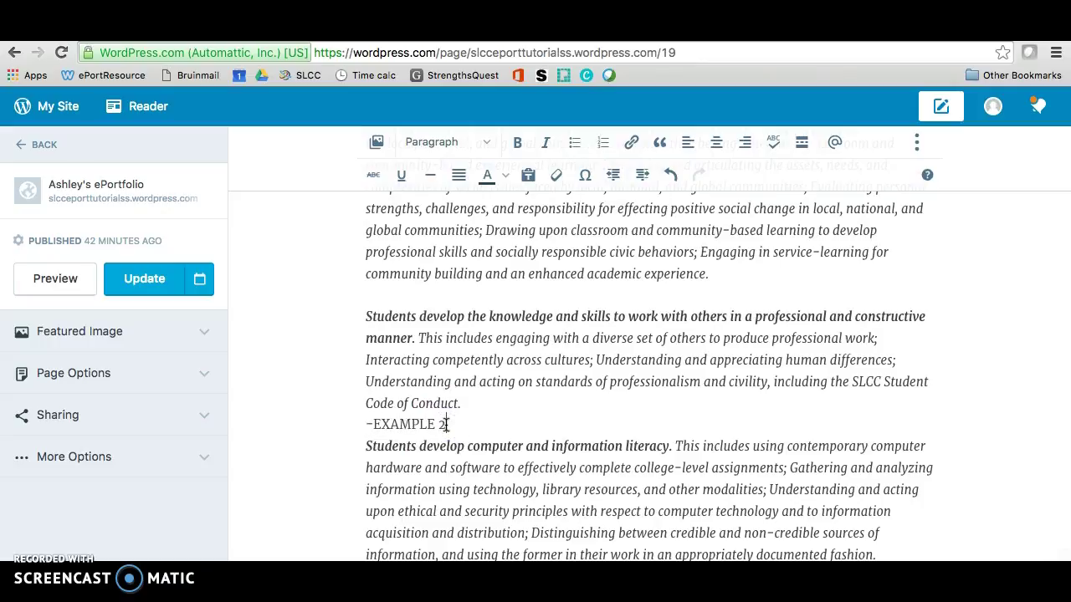
Extend the course line below "Students communicate effectively" to read "-EXAMPLE 1010, EXAMPLE 1220"
{"action": "scroll", "coordinate": [514, 417], "scroll_direction": "up", "scroll_amount": 10}
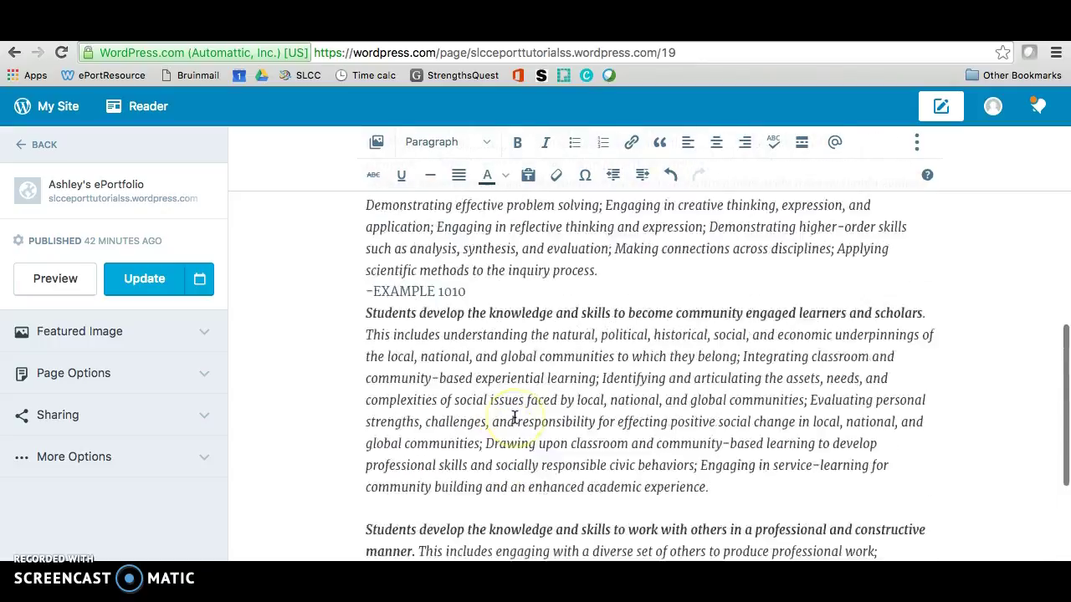
{"action": "left_click_drag", "start_coordinate": [468, 331], "coordinate": [394, 330]}
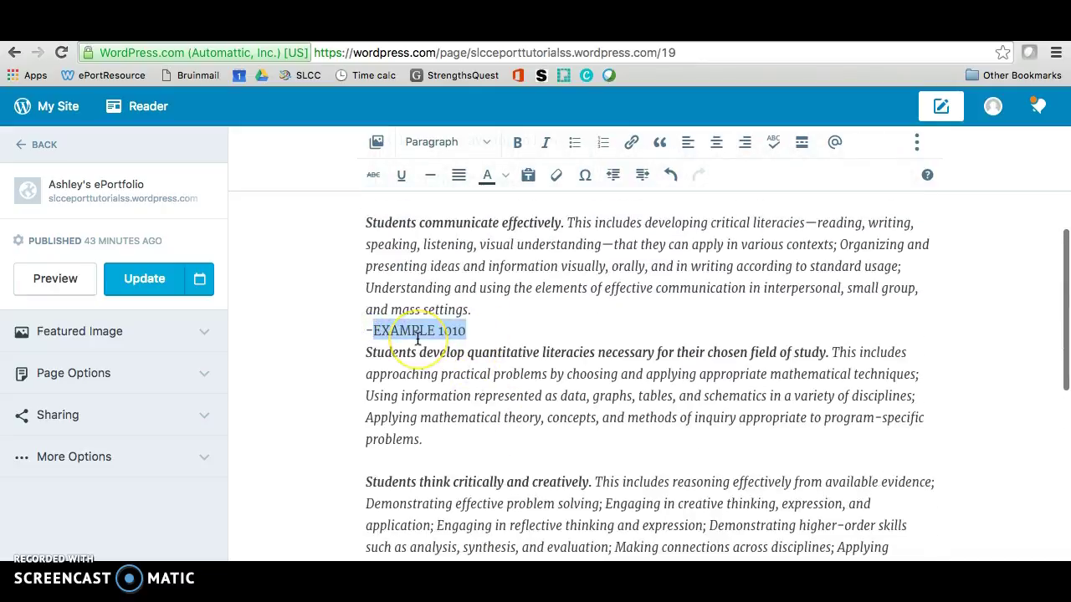
{"action": "left_click", "coordinate": [494, 330]}
{"action": "key", "text": "Return"}
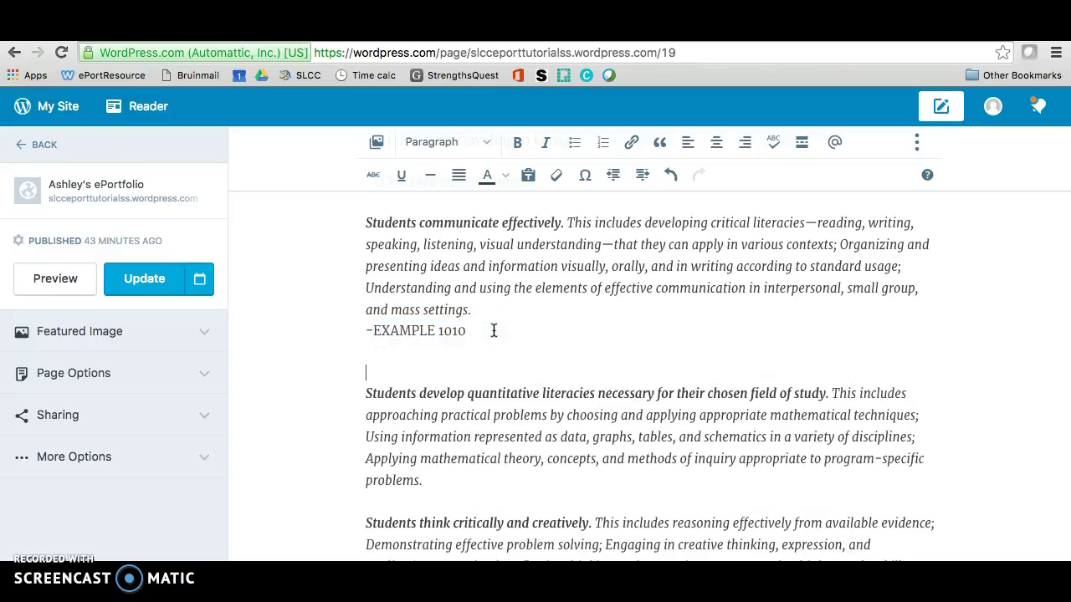
{"action": "key", "text": "BackSpace"}
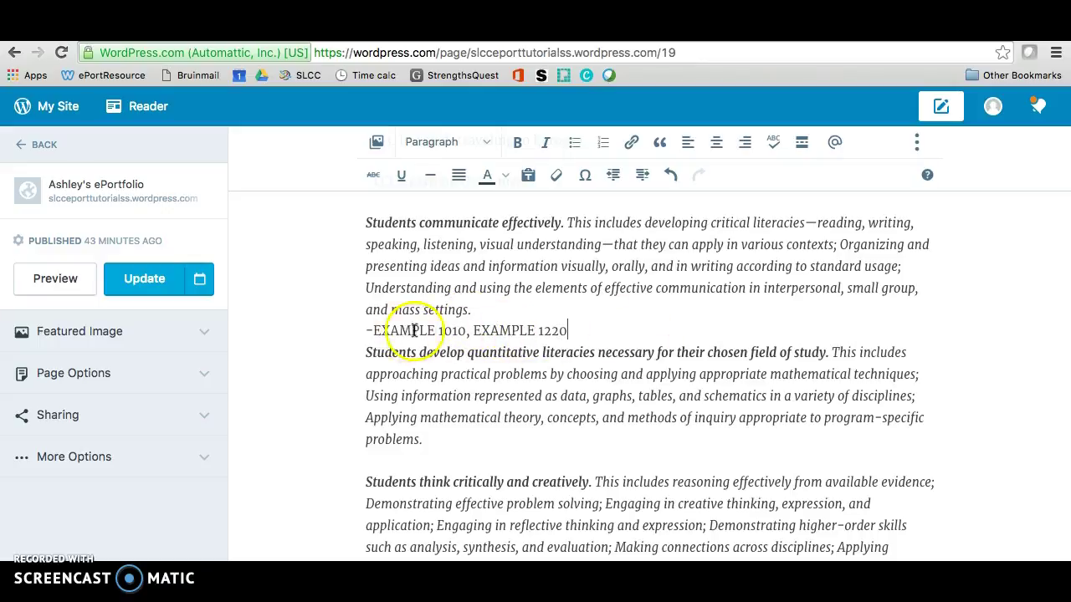
Link the text "EXAMPLE 1010" below the first outcome to the site's existing EXAMPLE 1010 page
{"action": "left_click_drag", "start_coordinate": [371, 331], "coordinate": [423, 331]}
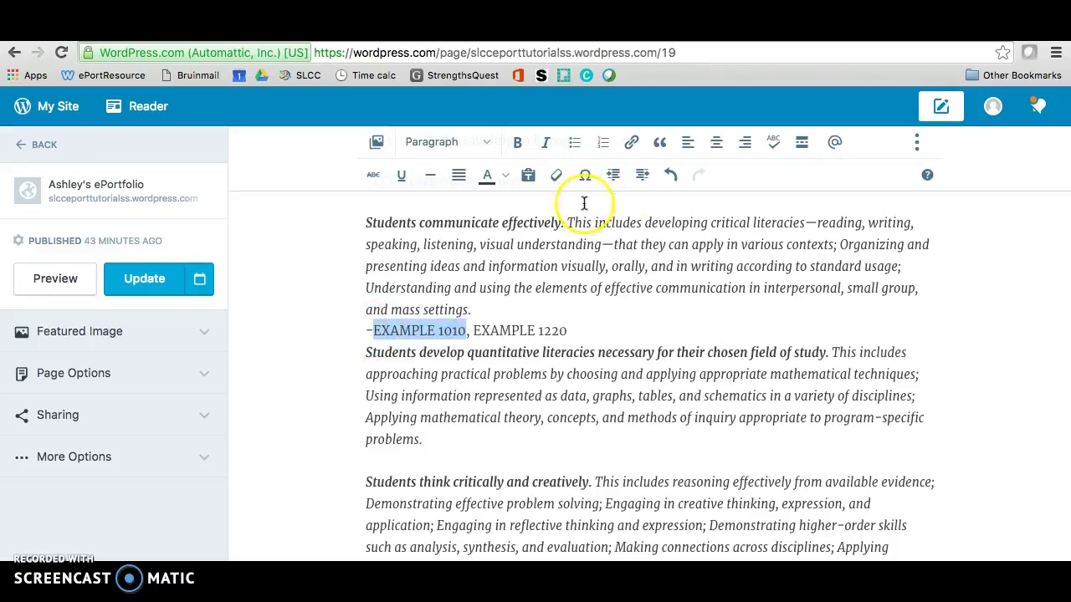
{"action": "left_click", "coordinate": [632, 144]}
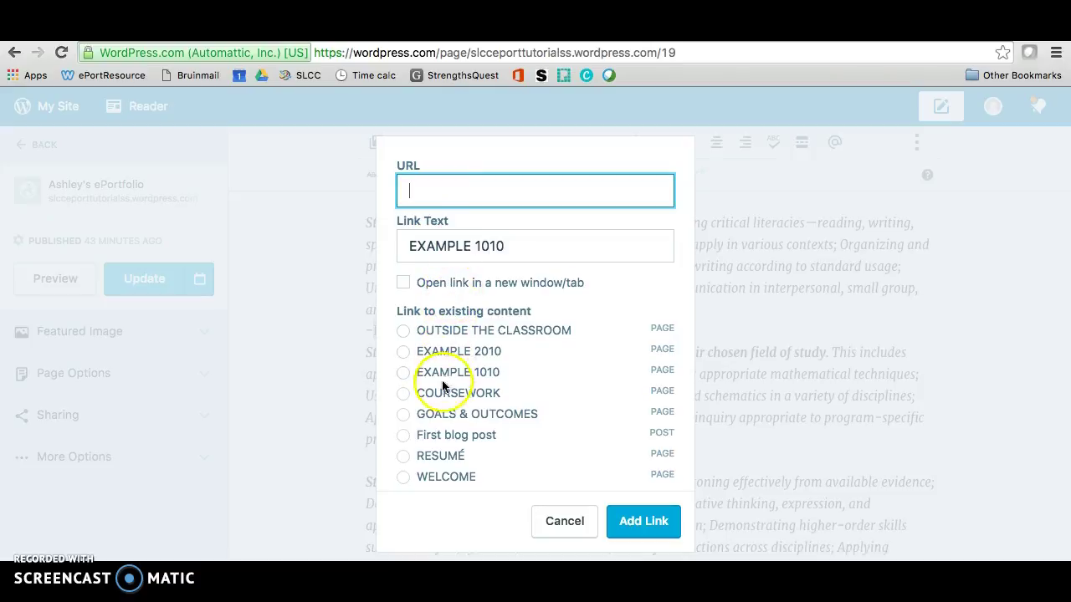
{"action": "left_click", "coordinate": [404, 373]}
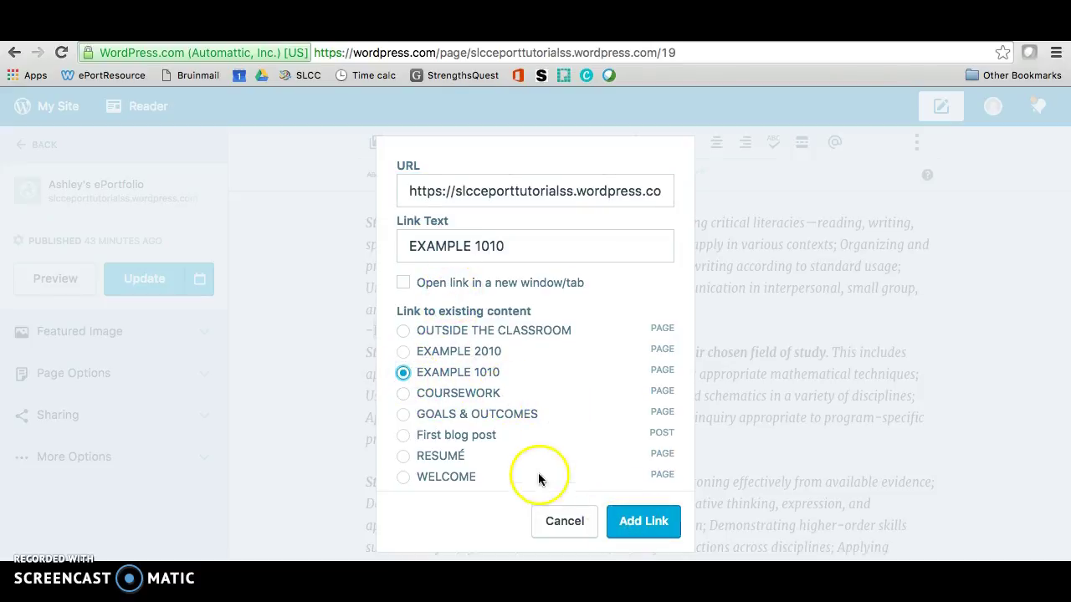
{"action": "left_click", "coordinate": [639, 520]}
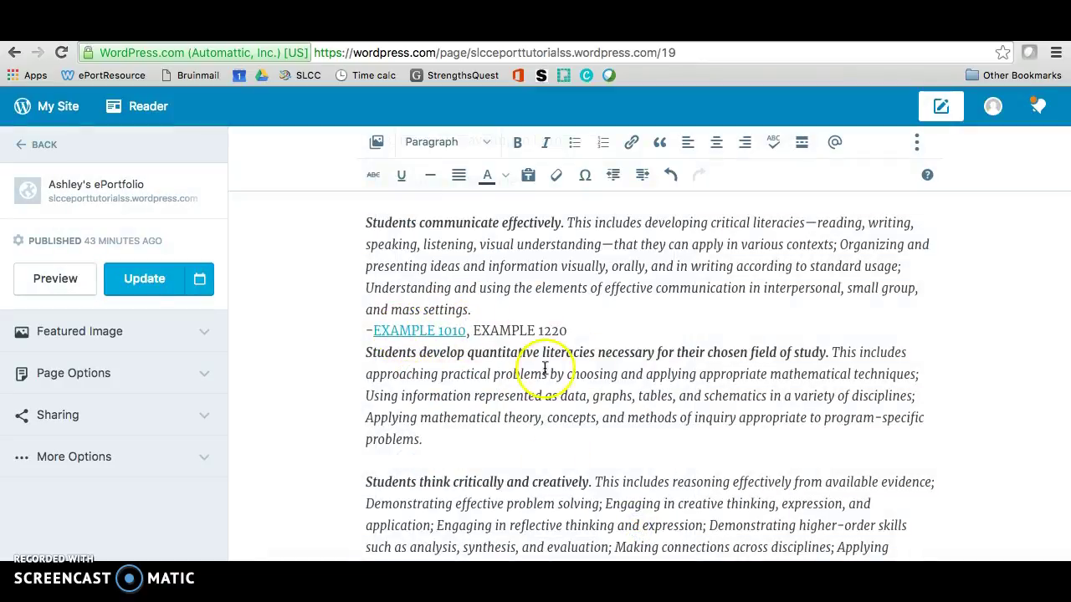
{"action": "scroll", "coordinate": [552, 370], "scroll_direction": "down", "scroll_amount": 2}
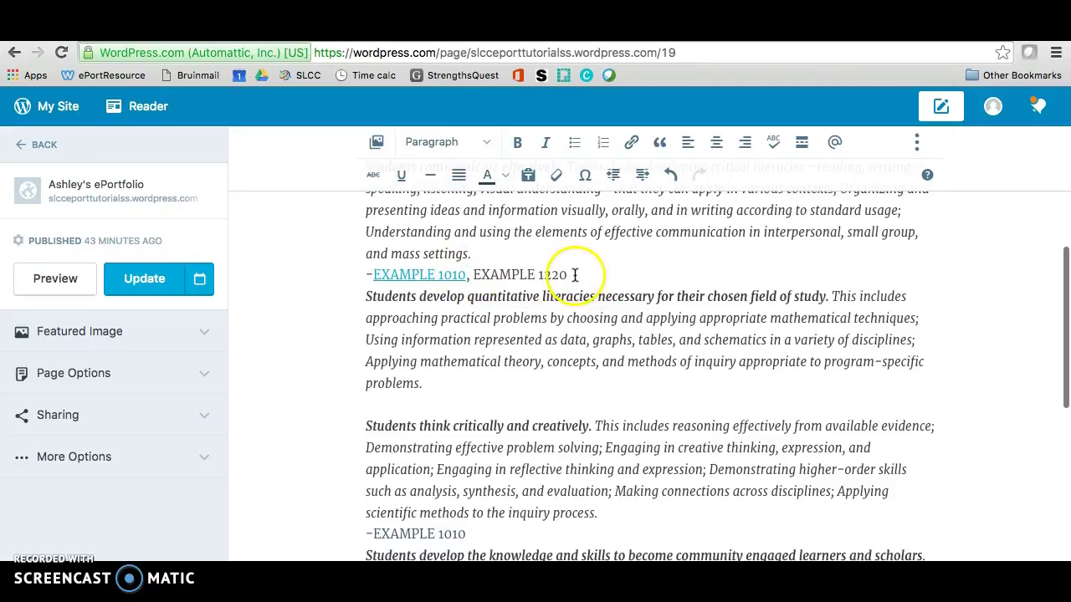
{"action": "scroll", "coordinate": [574, 275], "scroll_direction": "down", "scroll_amount": 10}
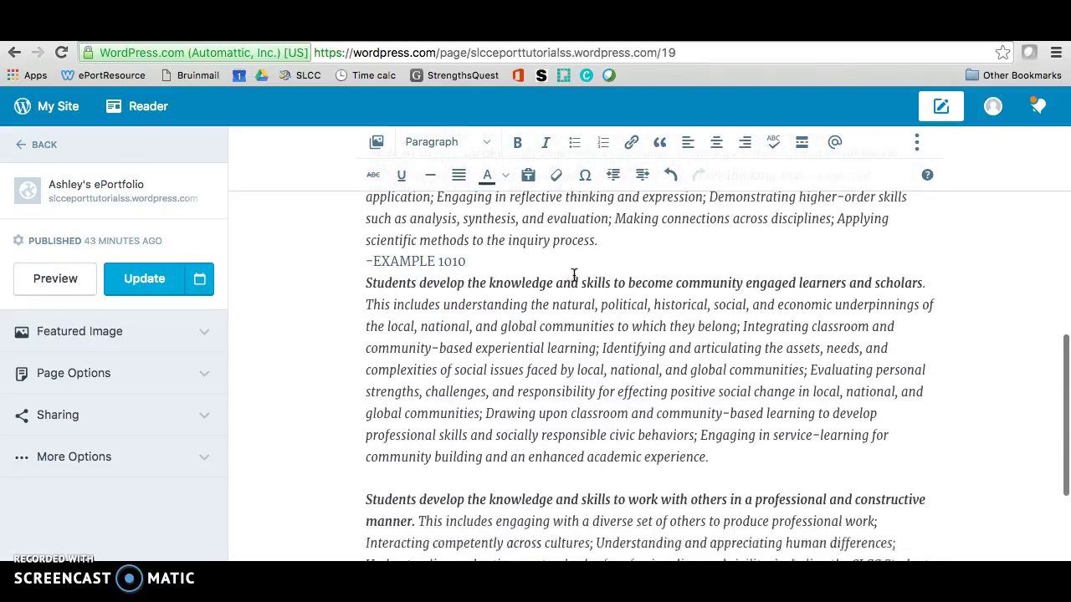
Link the text "EXAMPLE 1010" below the critical and creative thinking outcome to the site's existing EXAMPLE 1010 page
{"action": "left_click_drag", "start_coordinate": [467, 249], "coordinate": [382, 247]}
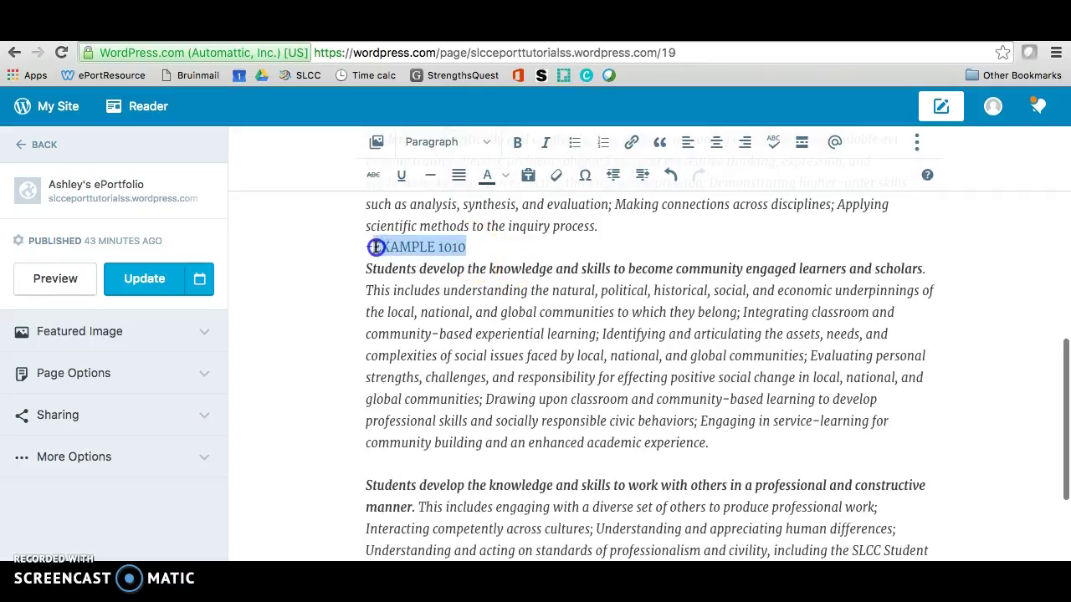
{"action": "left_click", "coordinate": [633, 144]}
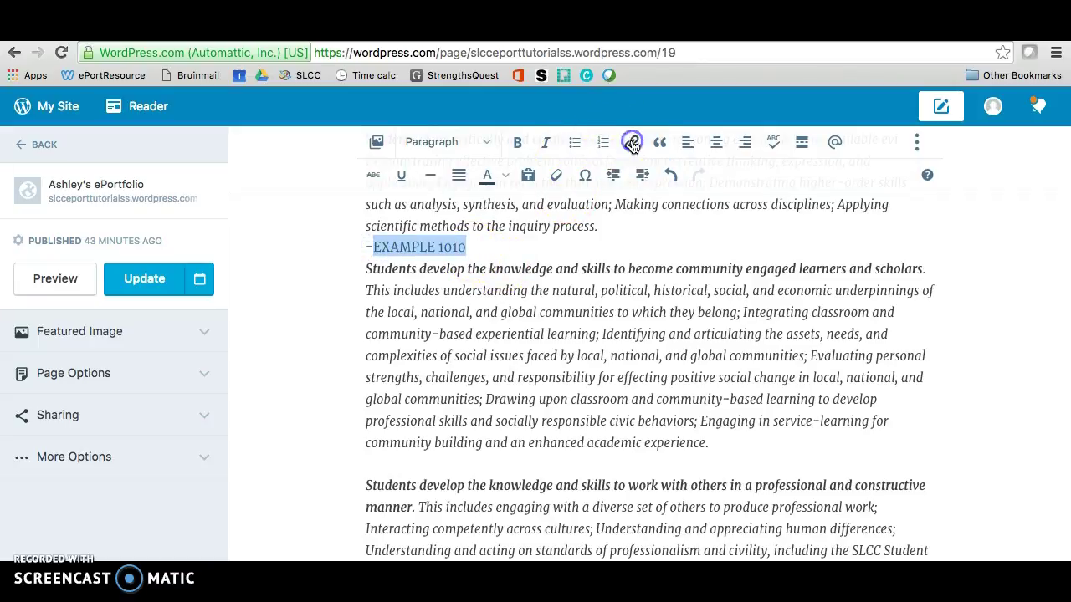
{"action": "left_click", "coordinate": [474, 374]}
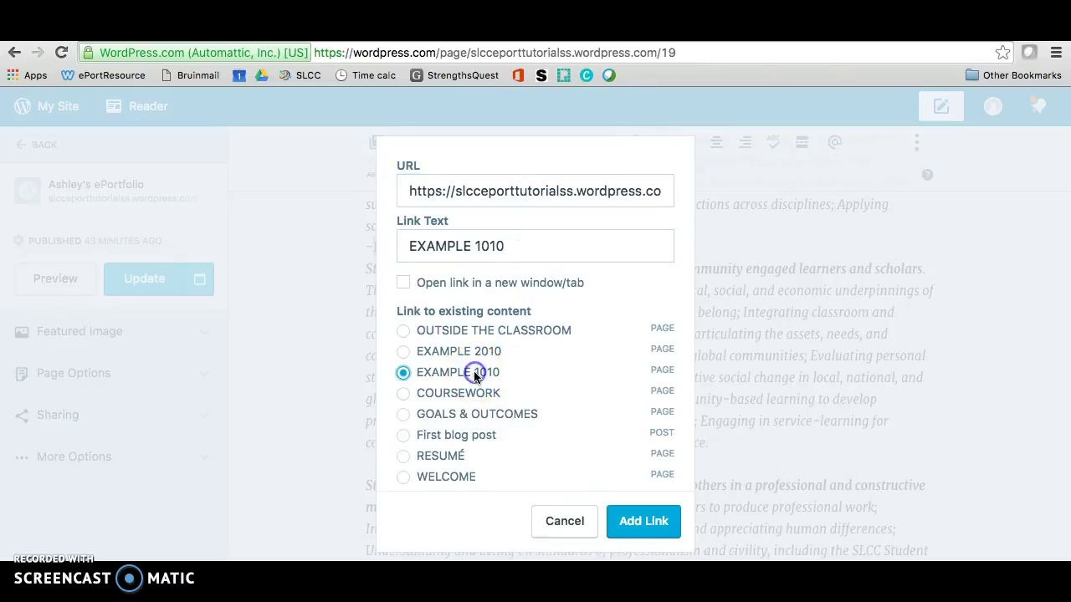
{"action": "left_click", "coordinate": [652, 534]}
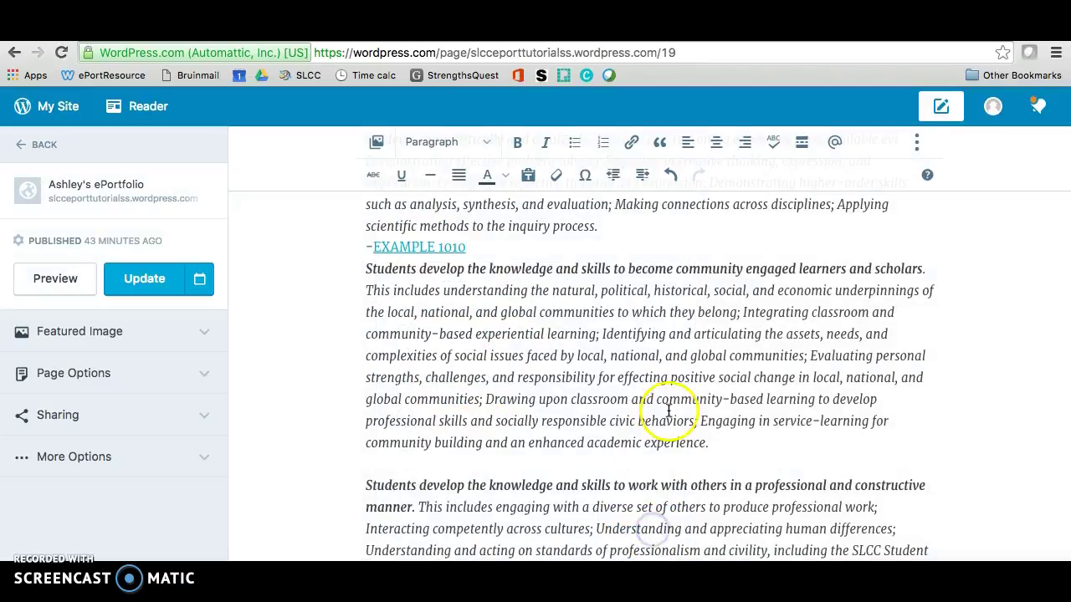
Link the text "EXAMPLE 2010" below the working-with-others outcome to the site's existing EXAMPLE 2010 page
{"action": "scroll", "coordinate": [669, 419], "scroll_direction": "down", "scroll_amount": 5}
{"action": "left_click_drag", "start_coordinate": [474, 324], "coordinate": [390, 325]}
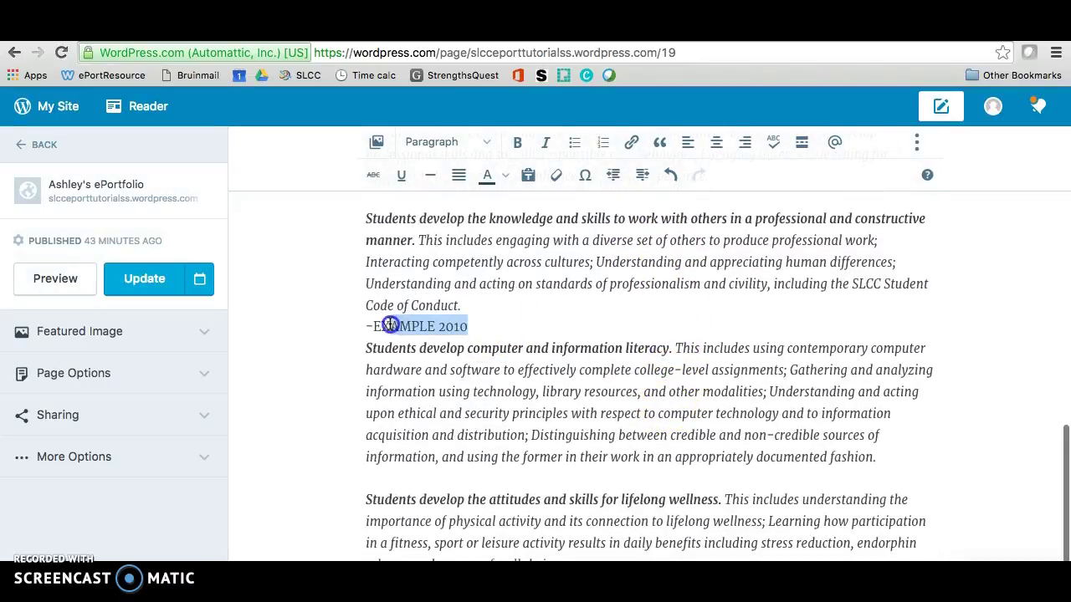
{"action": "left_click", "coordinate": [628, 142]}
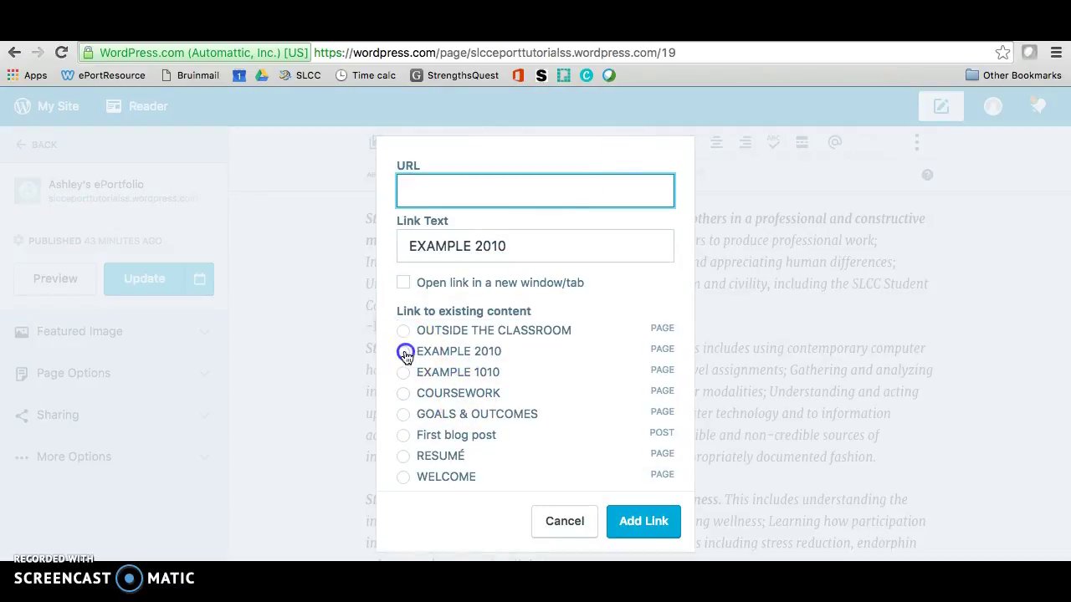
{"action": "left_click", "coordinate": [405, 352]}
{"action": "left_click", "coordinate": [643, 522]}
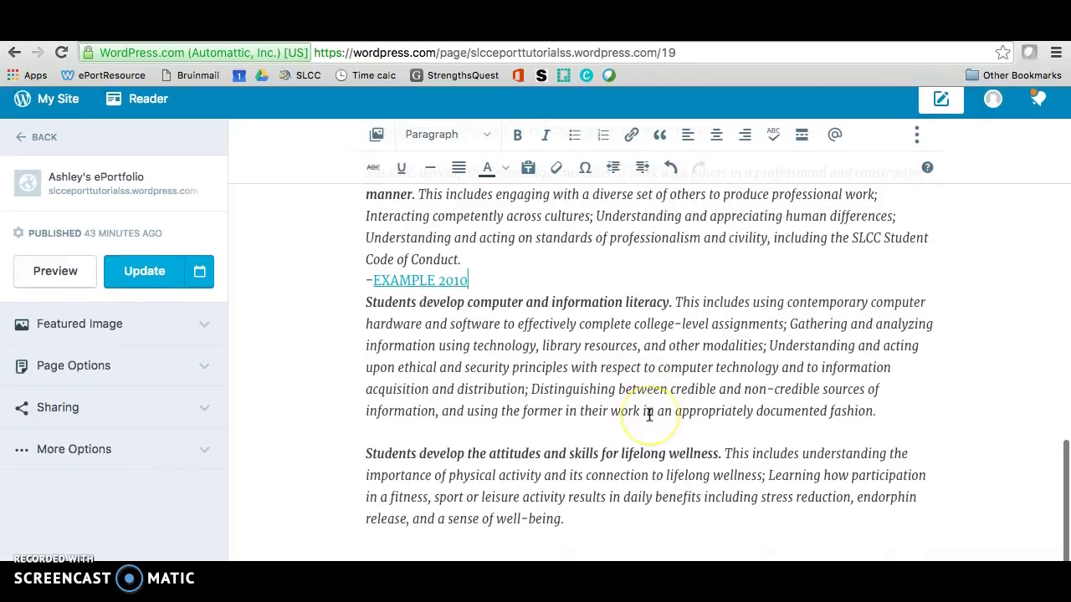
Format the "Short-term Goals" line at the start of the page content as Heading 2
{"action": "scroll", "coordinate": [649, 415], "scroll_direction": "up", "scroll_amount": 10}
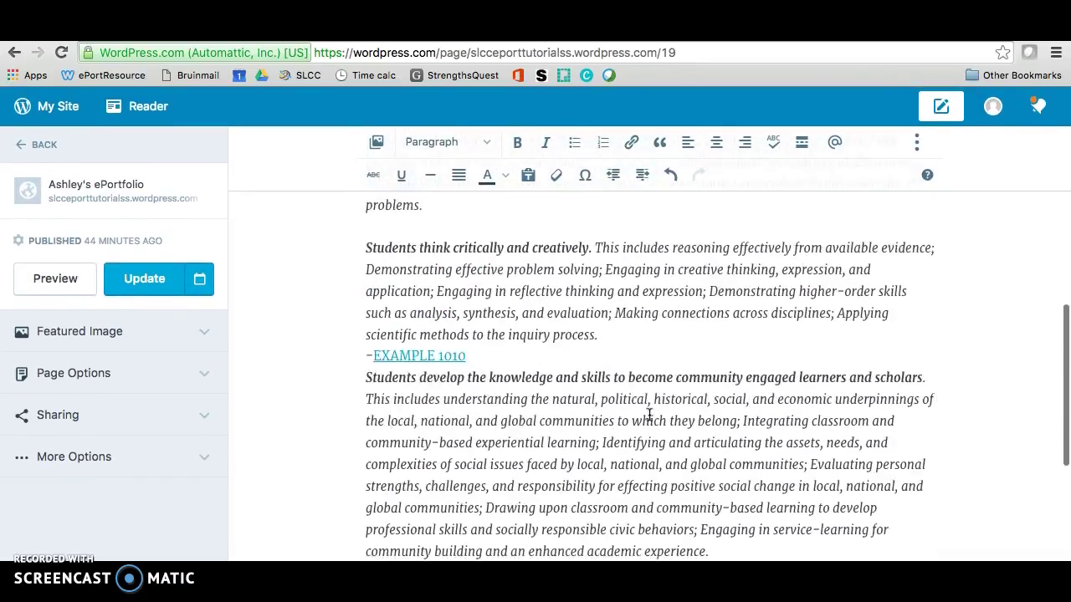
{"action": "scroll", "coordinate": [649, 414], "scroll_direction": "up", "scroll_amount": 5}
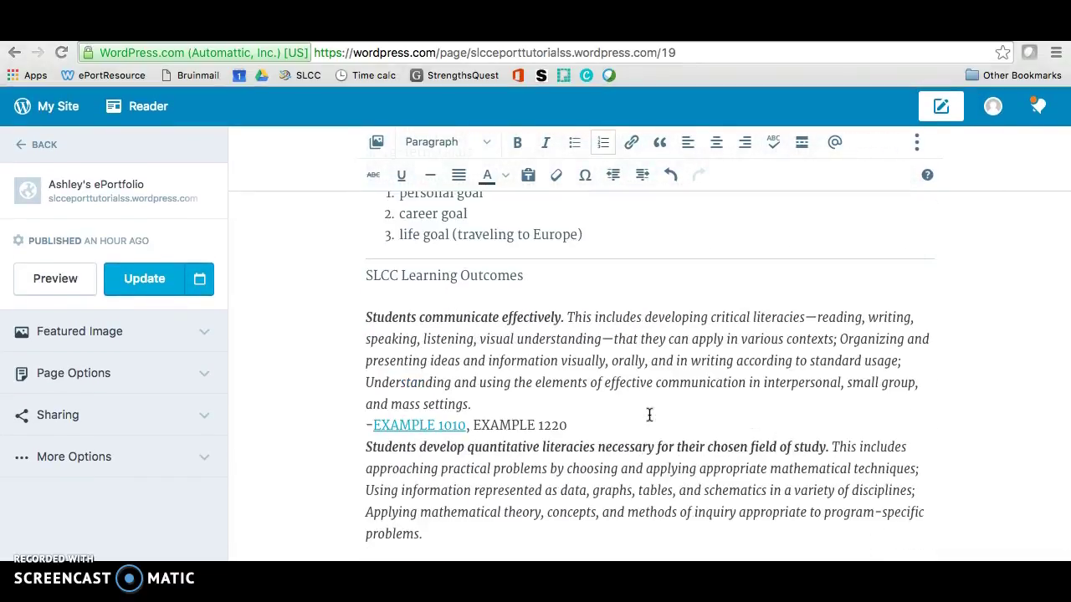
{"action": "scroll", "coordinate": [649, 414], "scroll_direction": "up", "scroll_amount": 5}
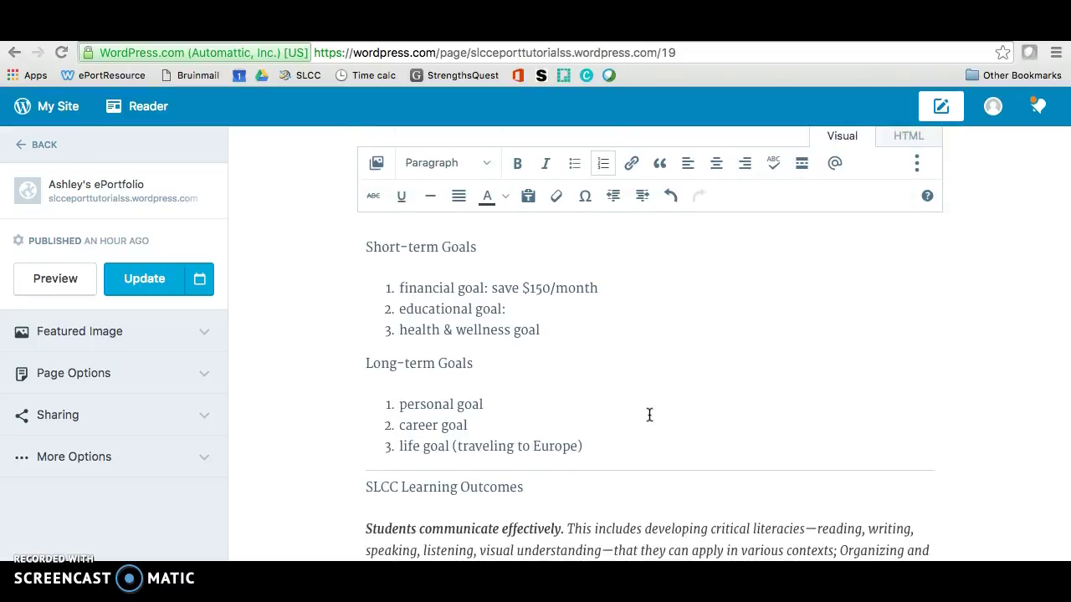
{"action": "key", "text": "ctrl+Home"}
{"action": "key", "text": "shift+End"}
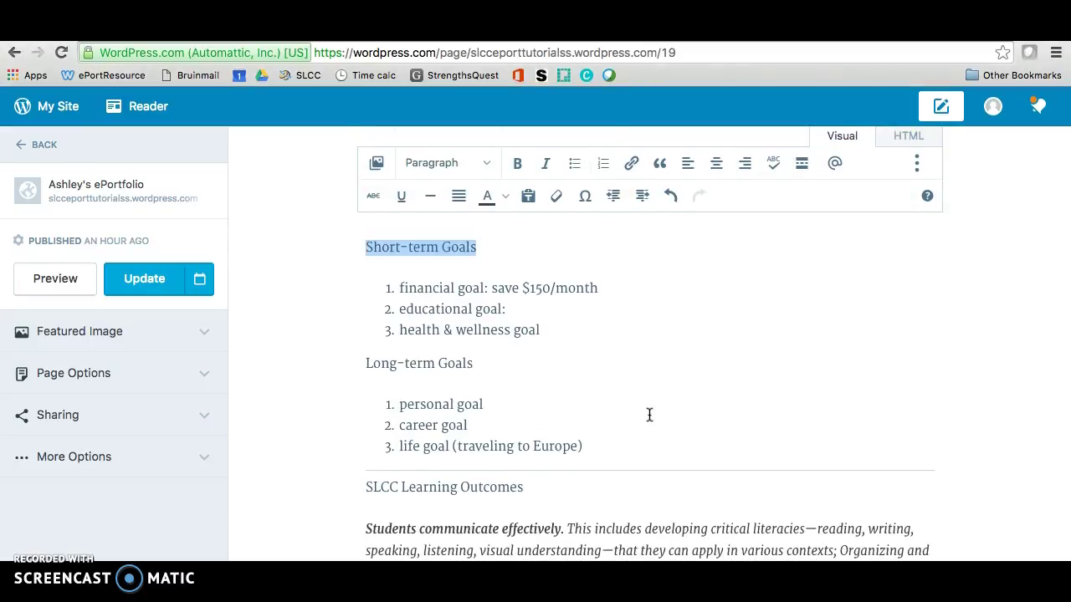
{"action": "key", "text": "alt+F10"}
{"action": "key", "text": "Right"}
{"action": "key", "text": "Right"}
{"action": "key", "text": "Return"}
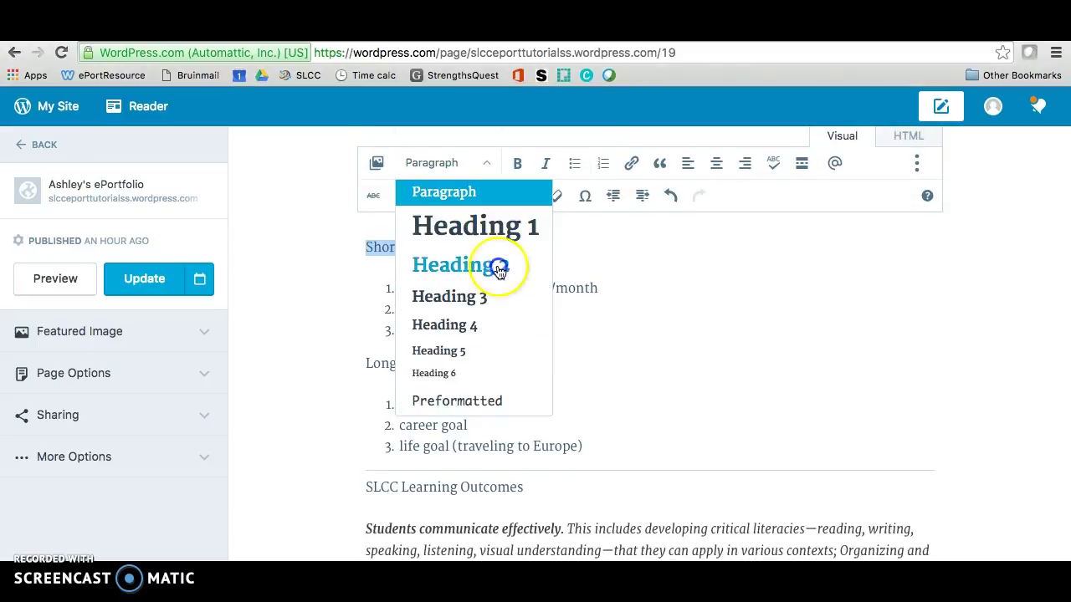
{"action": "left_click", "coordinate": [495, 265]}
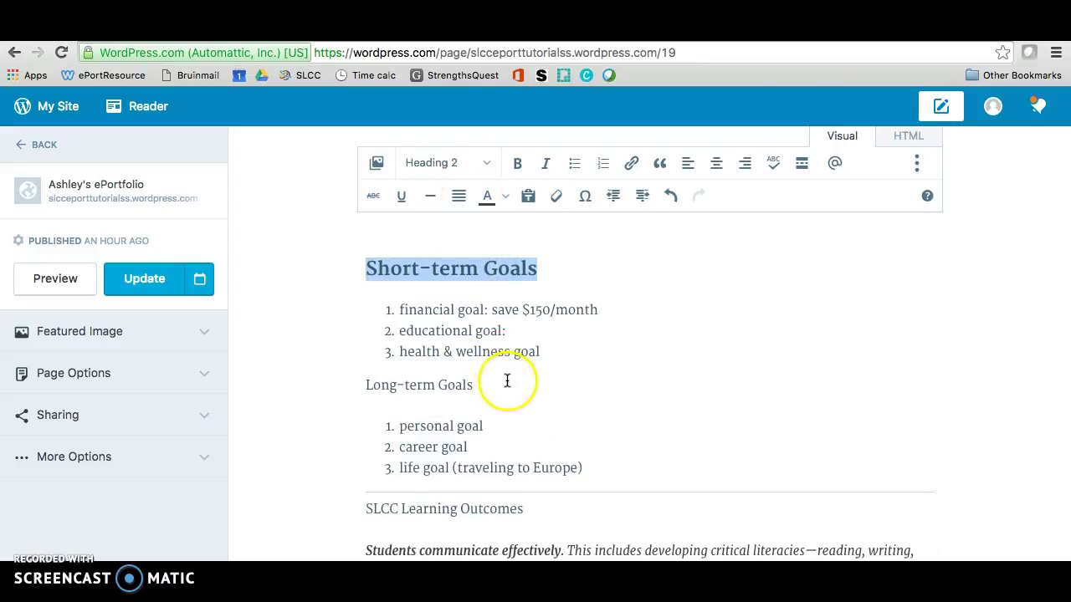
Format the "Long-term Goals" line between the two numbered goal lists as Heading 2
{"action": "left_click_drag", "start_coordinate": [507, 381], "coordinate": [352, 376]}
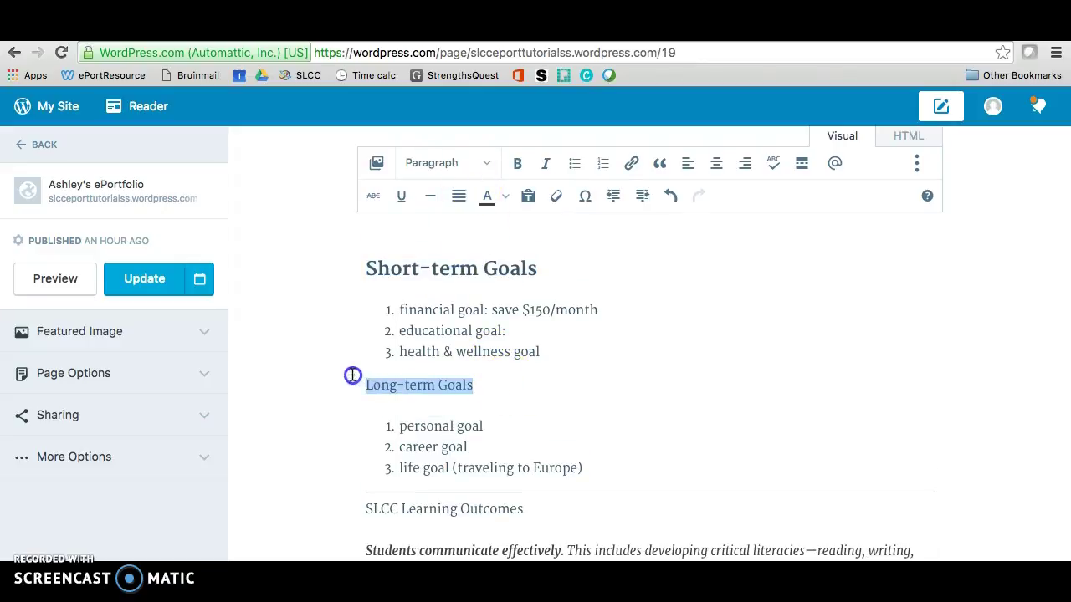
{"action": "left_click", "coordinate": [485, 162]}
{"action": "left_click", "coordinate": [477, 278]}
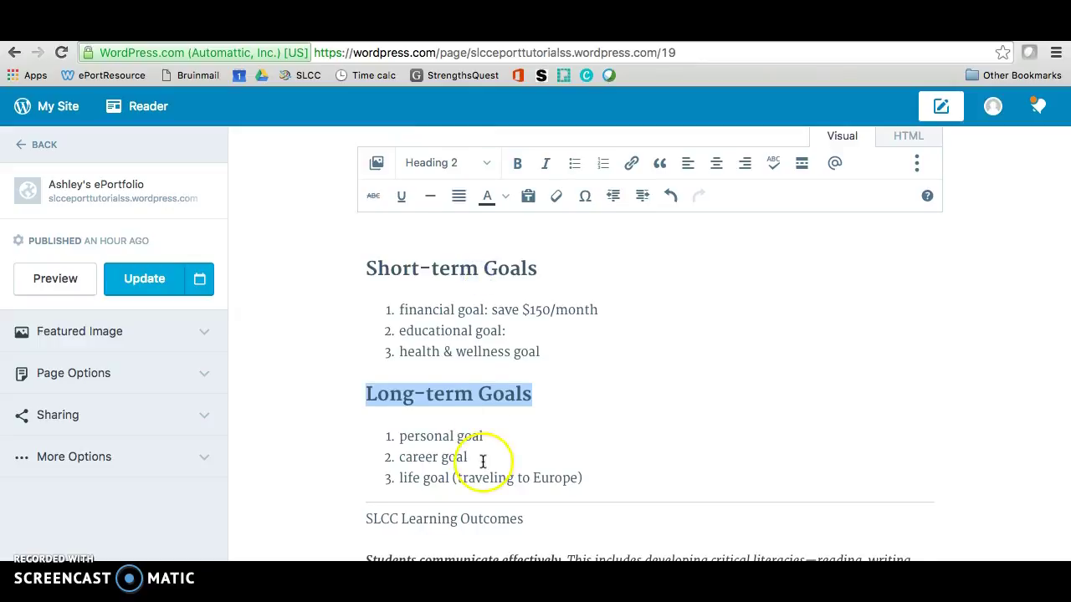
Format the "SLCC Learning Outcomes" line as Heading 2 and update the published page
{"action": "scroll", "coordinate": [485, 460], "scroll_direction": "down", "scroll_amount": 1}
{"action": "left_click_drag", "start_coordinate": [549, 456], "coordinate": [335, 454]}
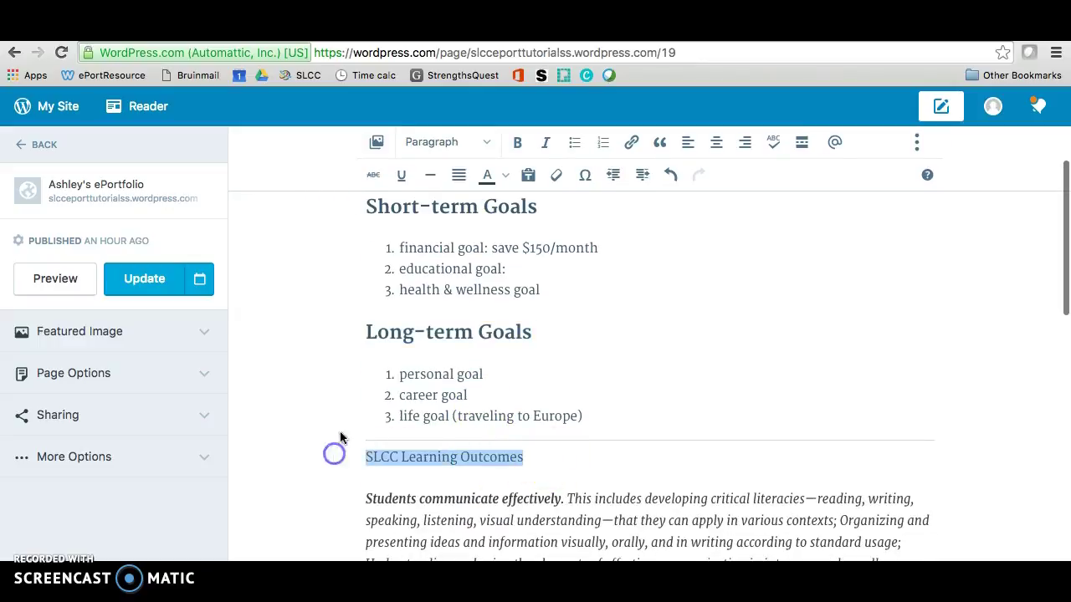
{"action": "left_click", "coordinate": [483, 147]}
{"action": "left_click", "coordinate": [490, 243]}
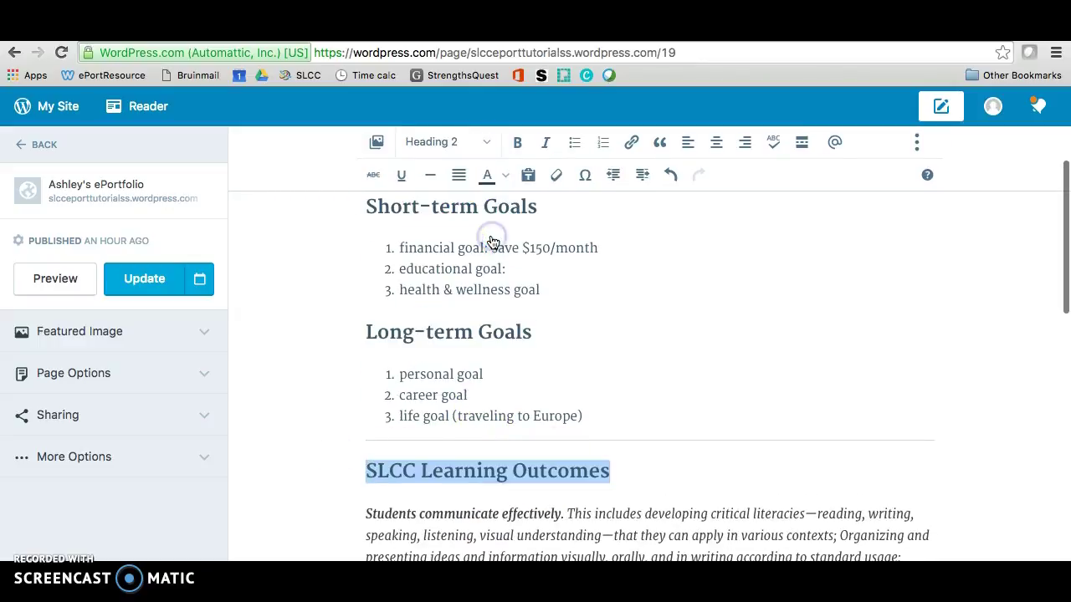
{"action": "left_click", "coordinate": [156, 284]}
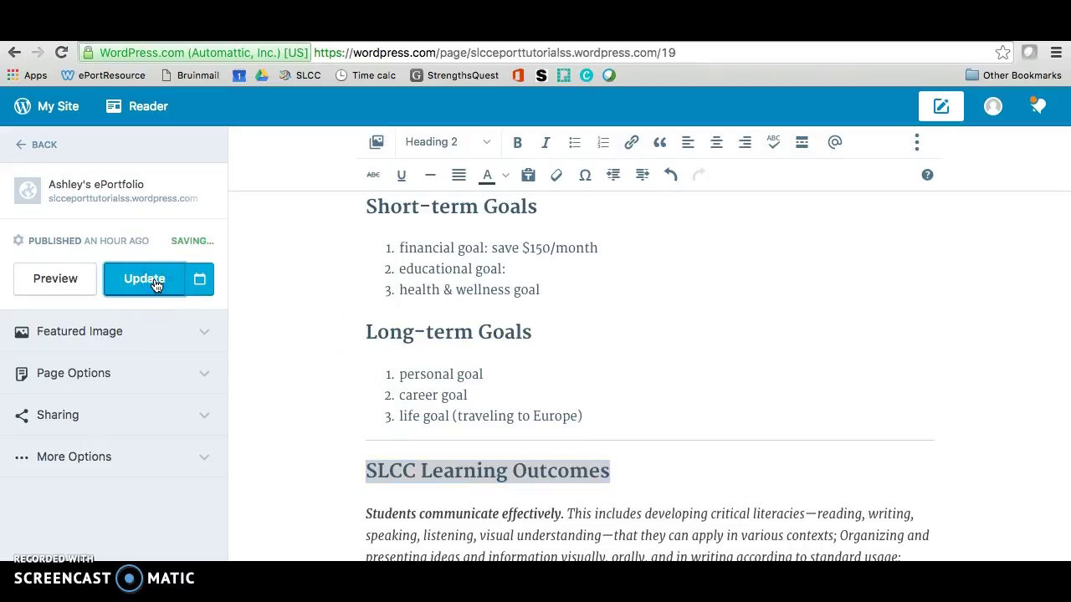